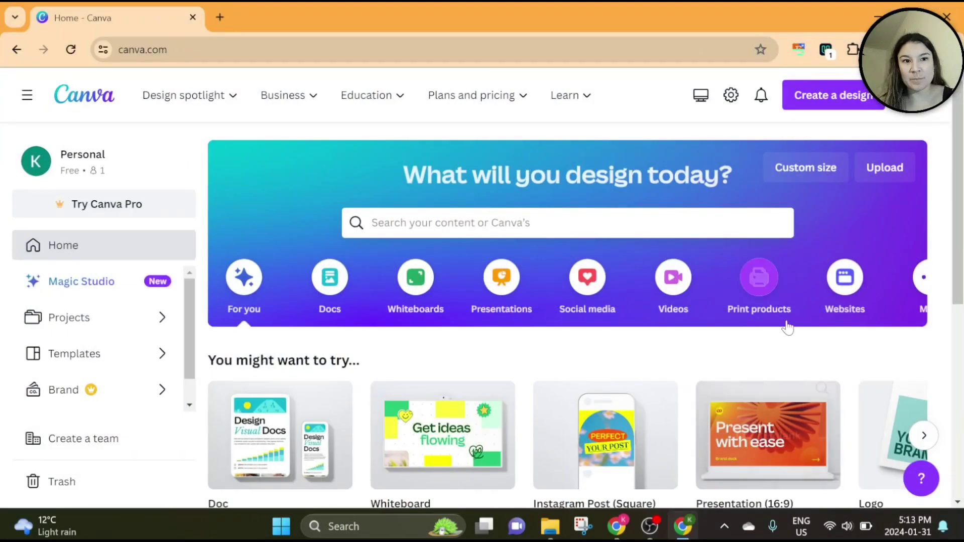
Start a new custom-size Canva design of 4000 × 4000 px
left_click(843, 113)
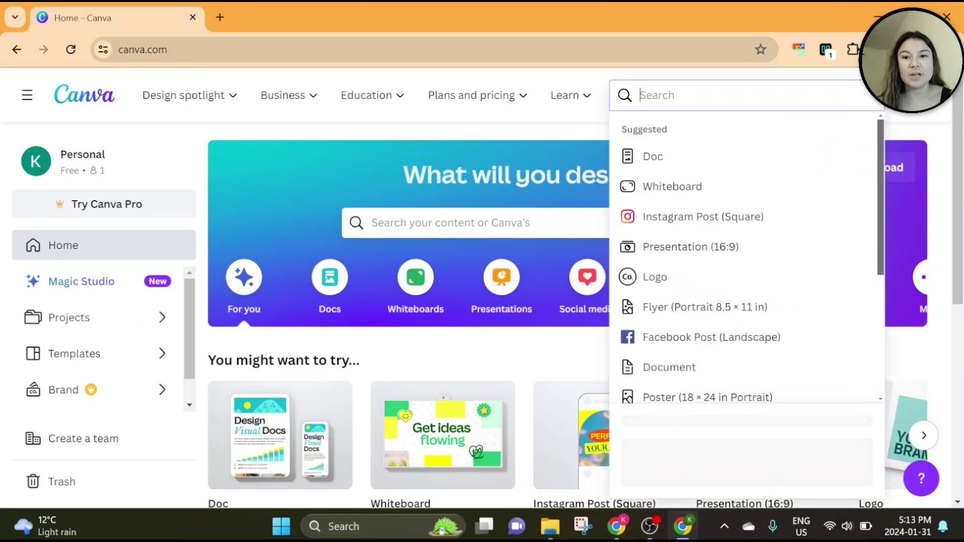
left_click(646, 443)
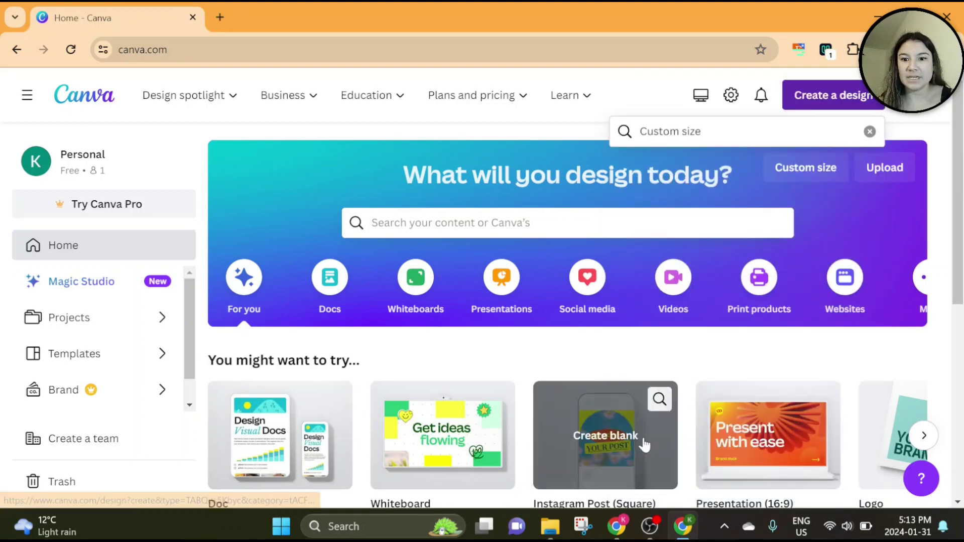
type("4000")
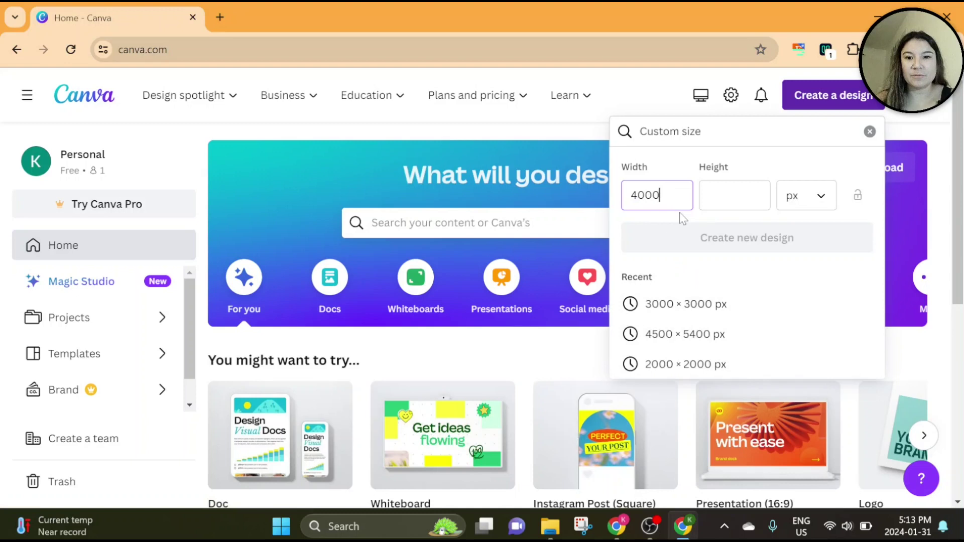
key("Tab")
type("4000")
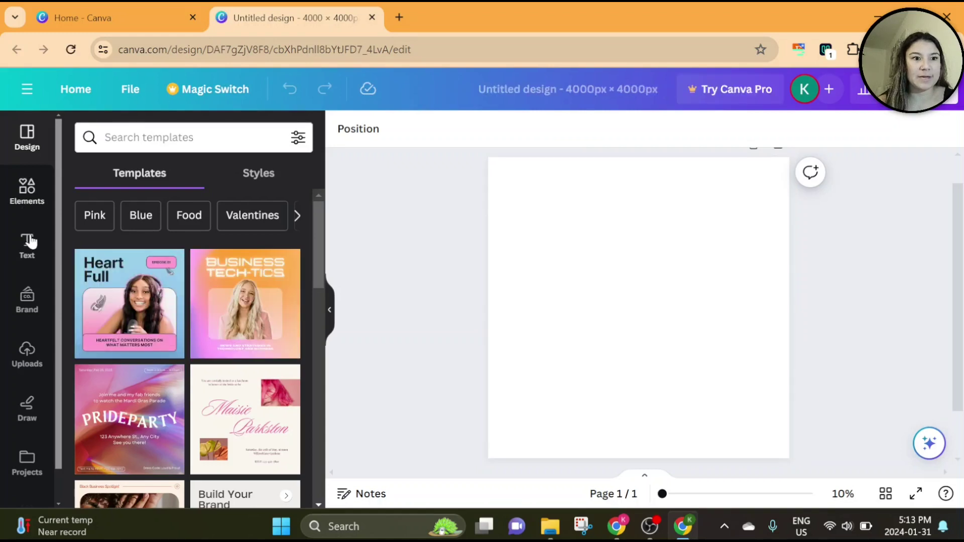
Add the yellow star graphic from a 'star' element search and enlarge it to fill most of the page
left_click(21, 203)
type("star")
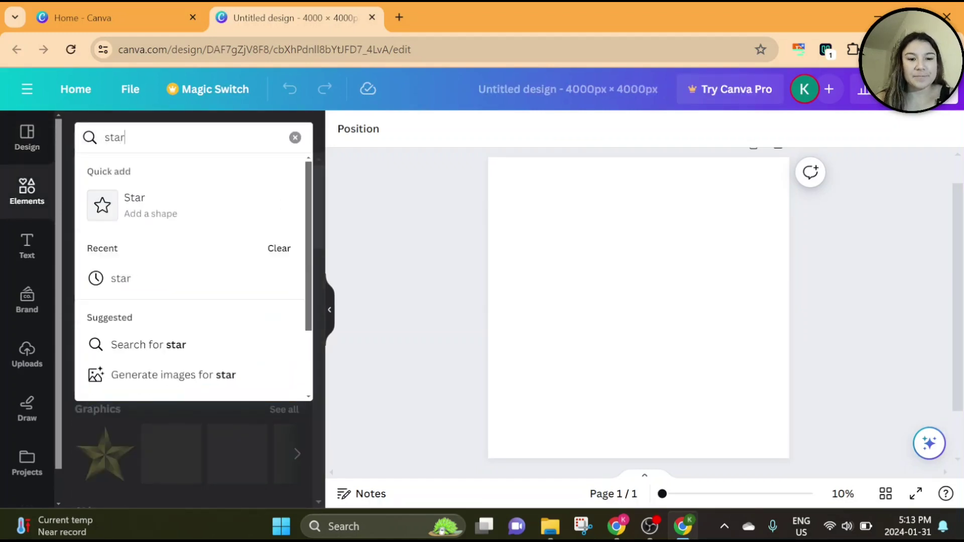
key("Return")
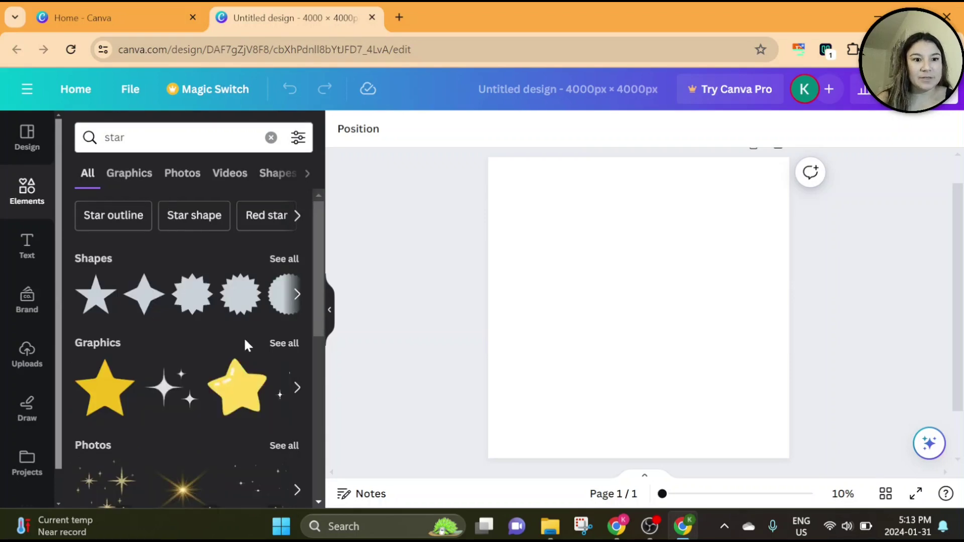
left_click(282, 346)
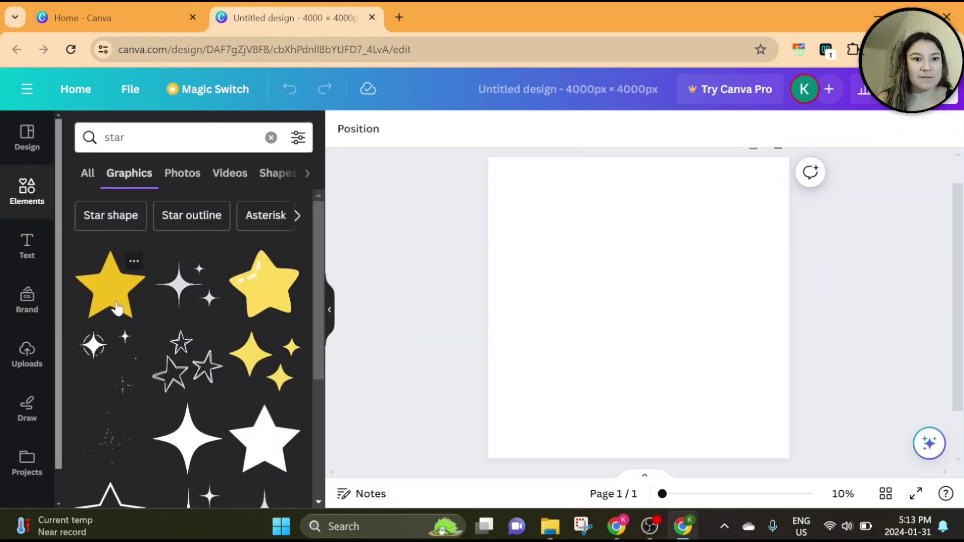
left_click(117, 307)
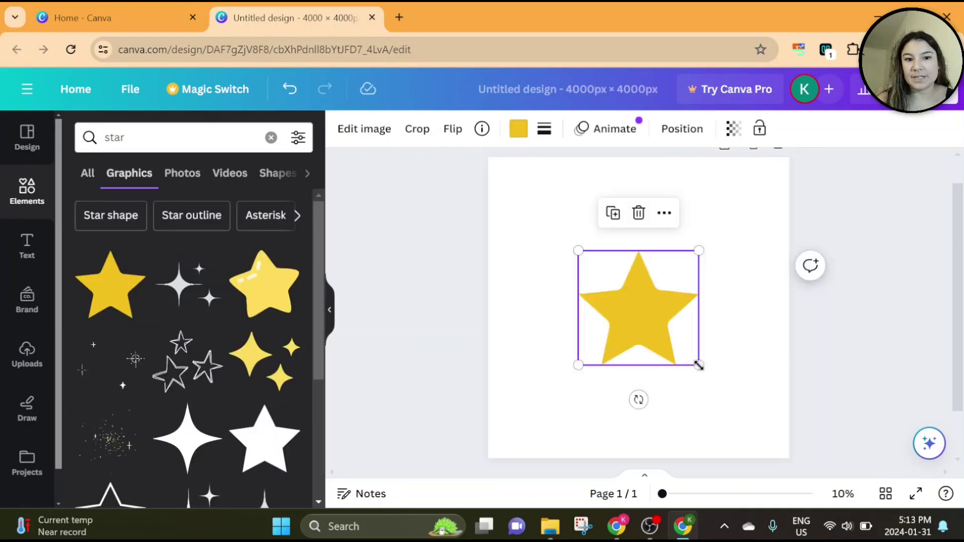
left_click_drag(699, 366, 789, 451)
left_click_drag(575, 247, 529, 204)
left_click_drag(632, 318, 611, 292)
left_click(793, 417)
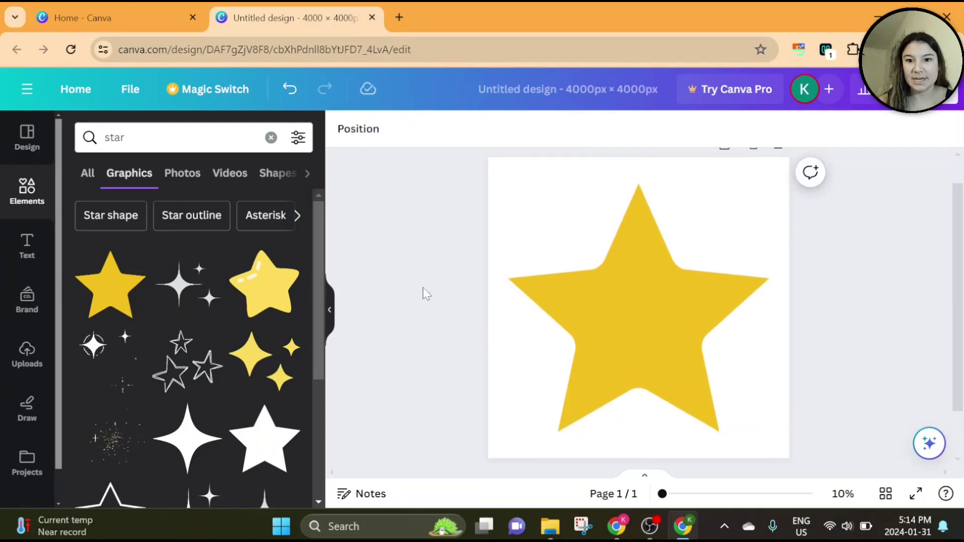
Add a text box onto the star, enlarge it and move it to the page centre
left_click(28, 245)
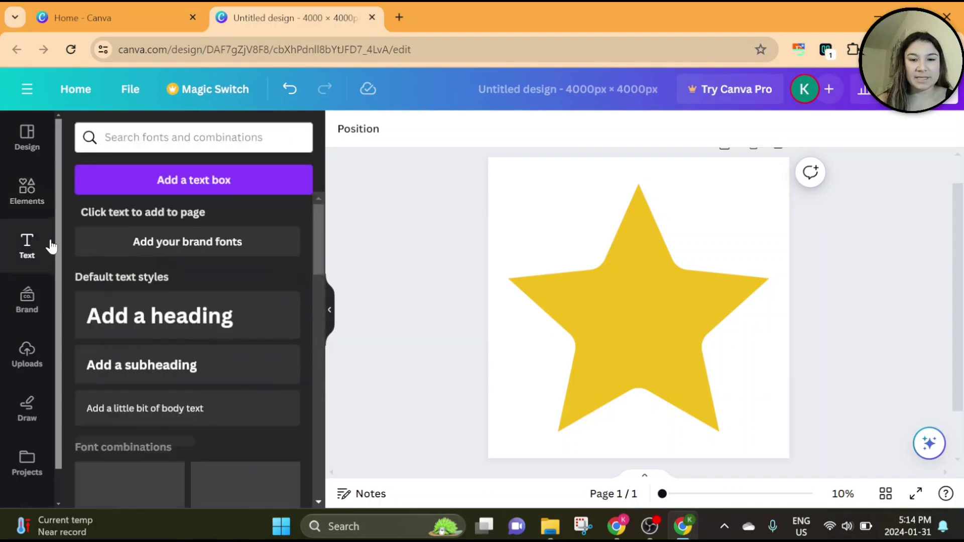
left_click(219, 189)
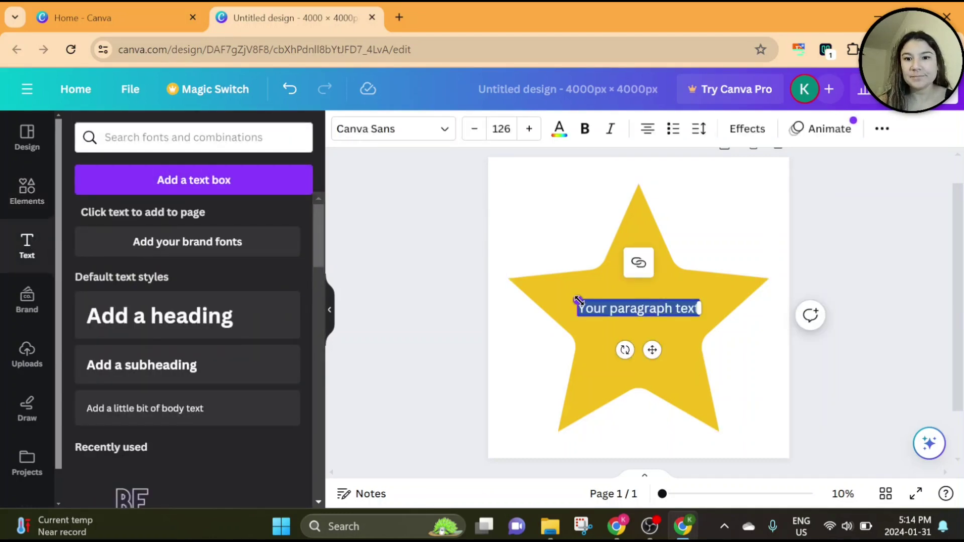
left_click_drag(578, 300, 456, 247)
left_click(785, 325)
left_click_drag(595, 307, 656, 299)
Replace the placeholder with 'MY', 'TUMMY', 'HURTS' on three lines, enlarged to size 528 and centred
double_click(657, 299)
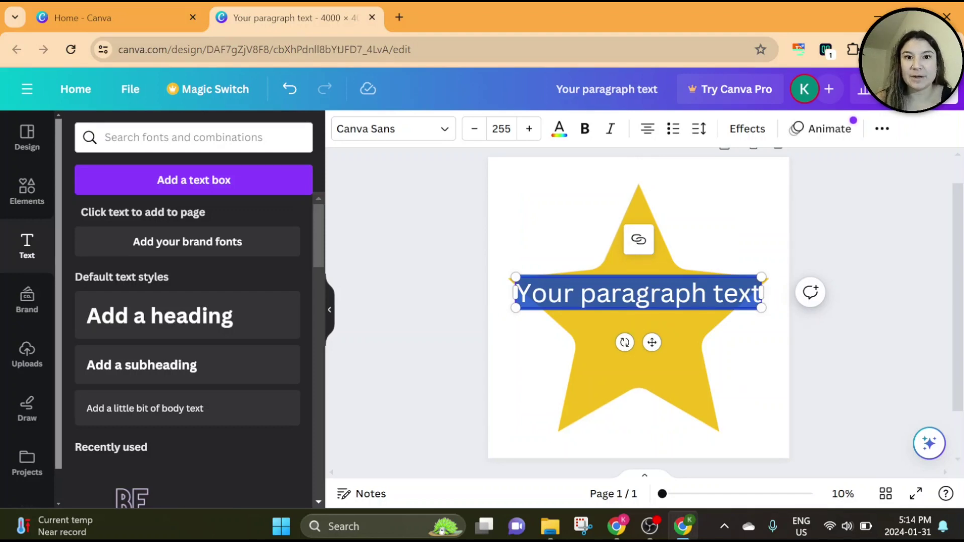
type("MY T")
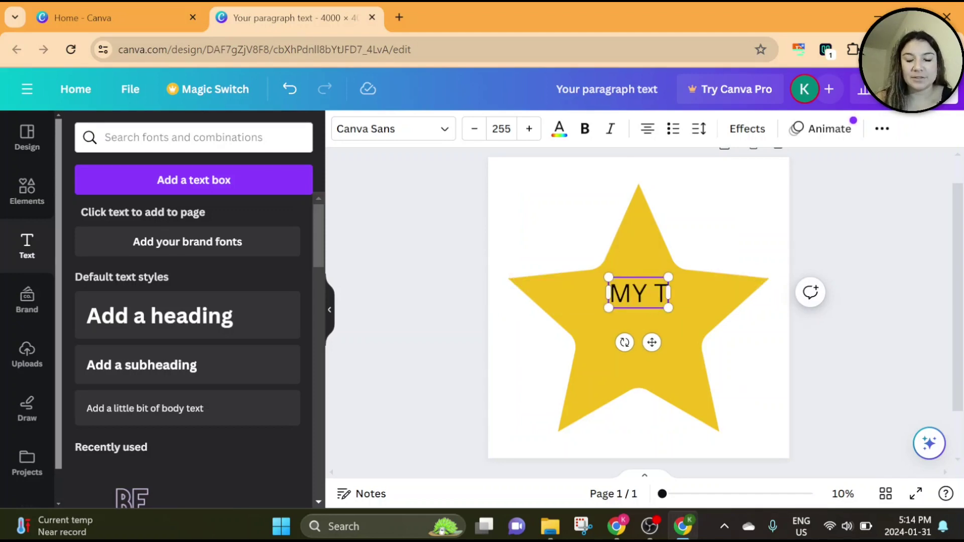
key("BackSpace")
key("BackSpace")
key("Return")
type("TU")
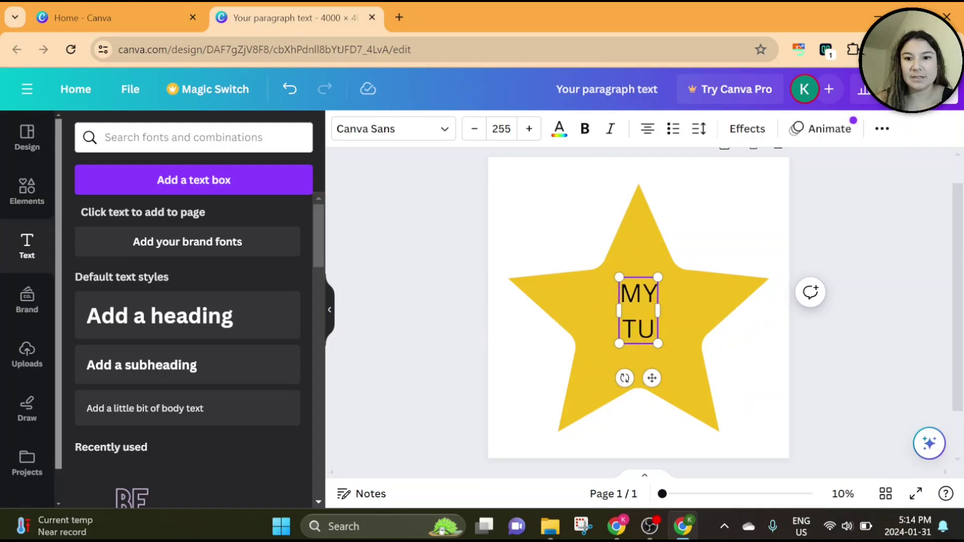
type("MMY")
key("Return")
type("HURTS")
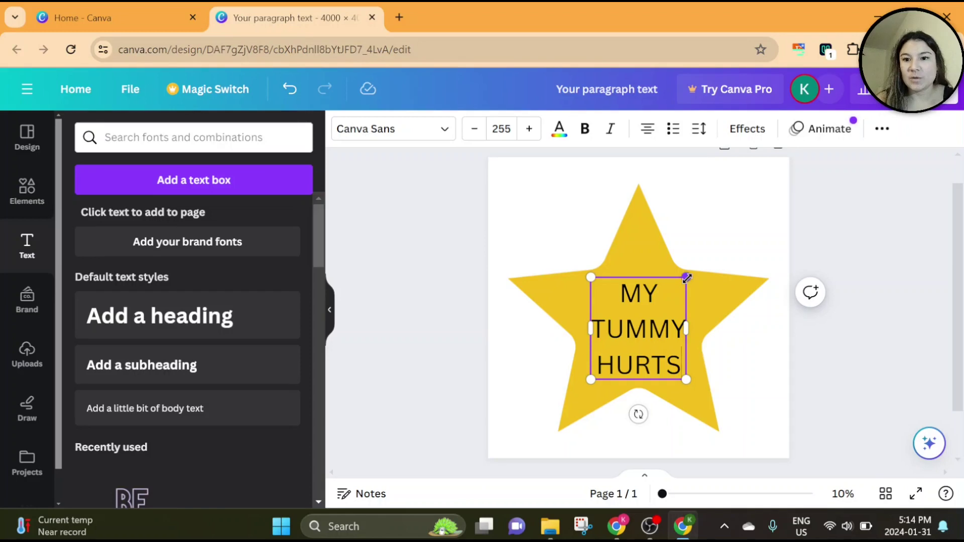
left_click_drag(686, 278, 789, 167)
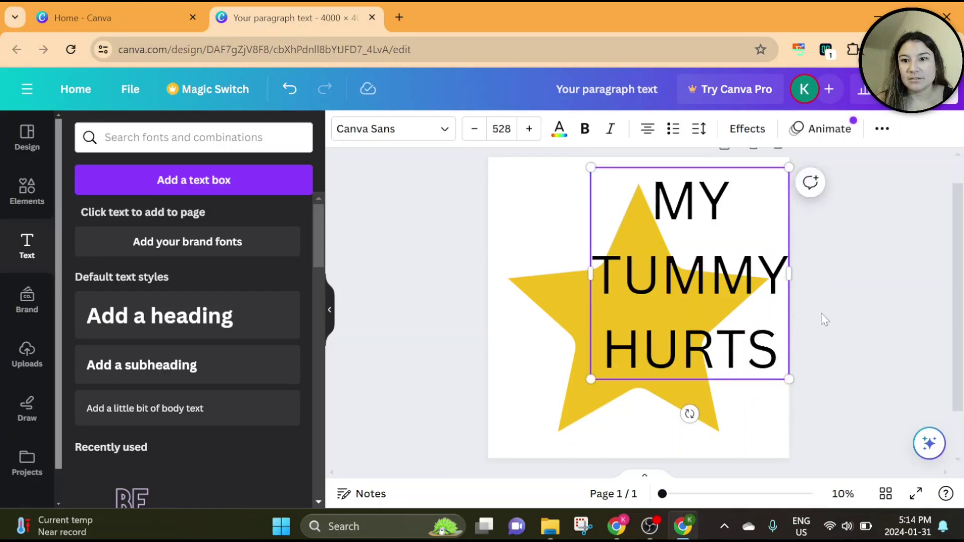
left_click_drag(742, 274, 689, 306)
Change the text font to Nectarine and tighten line spacing from 1.4 to 1.1
left_click(439, 132)
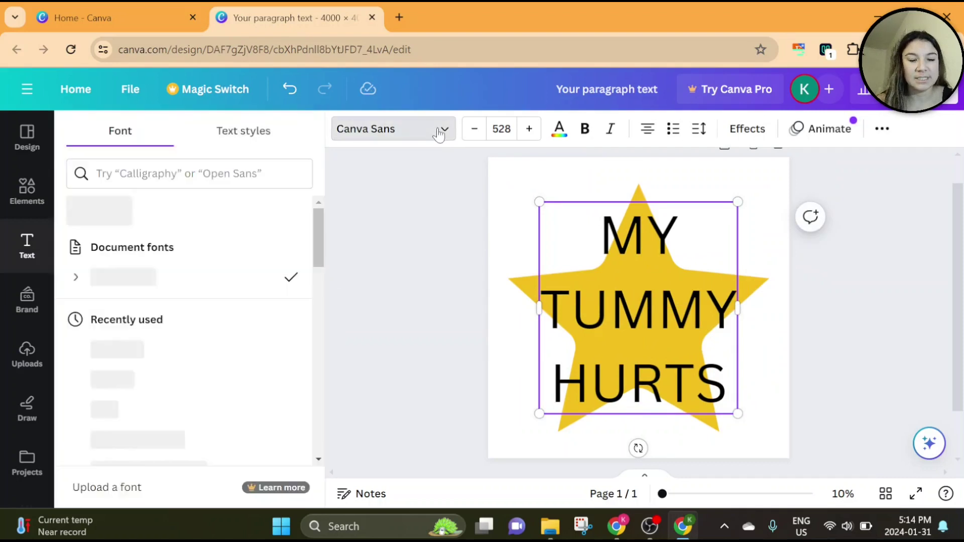
left_click(145, 356)
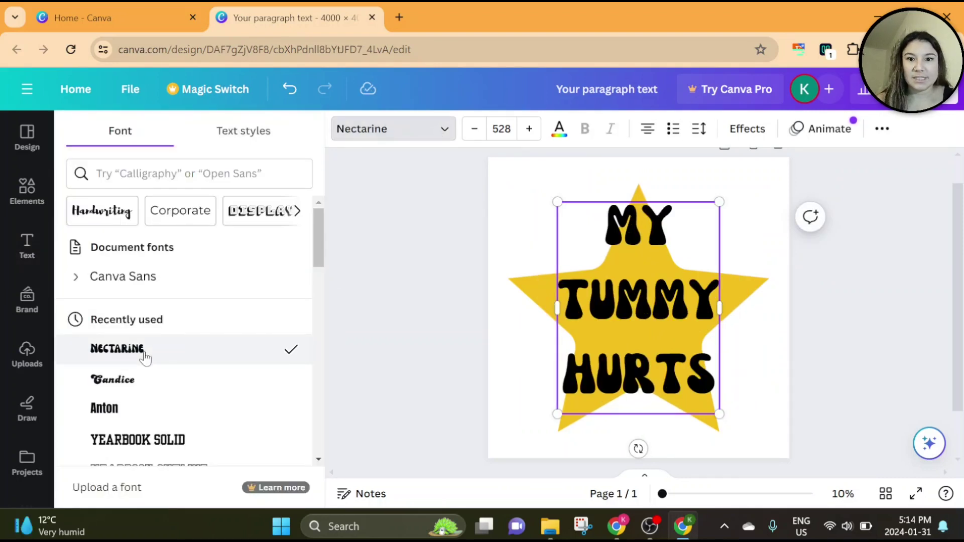
left_click(699, 129)
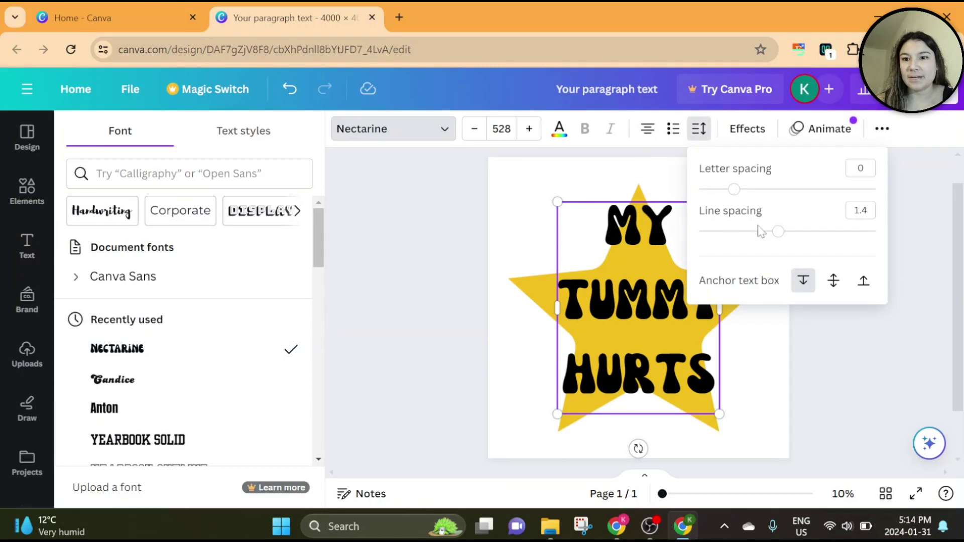
left_click_drag(759, 235, 737, 231)
left_click(520, 246)
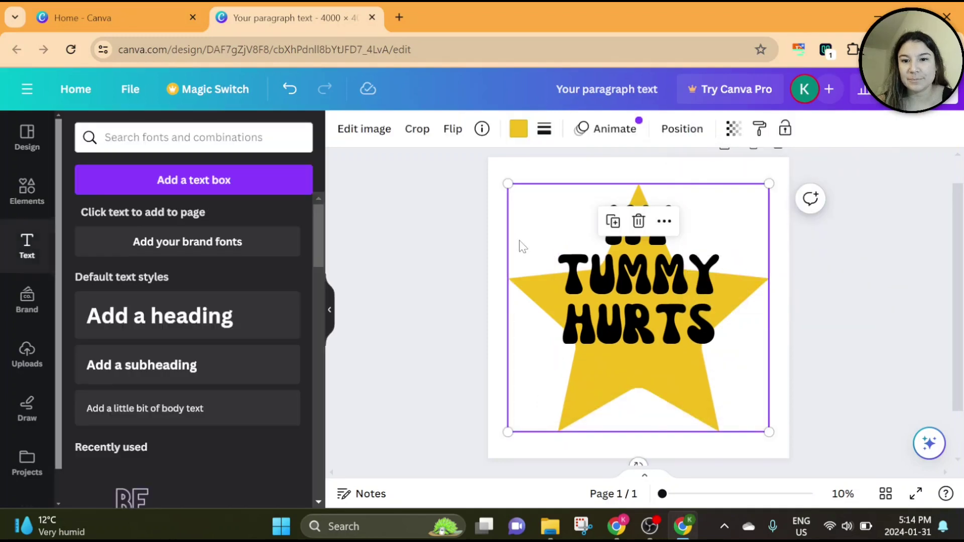
Enlarge the text to size 573, centre it over the star, and nudge the star up
left_click(602, 271)
left_click_drag(602, 271, 602, 303)
left_click_drag(720, 400, 735, 407)
mouse_move(681, 367)
left_mouse_down()
mouse_move(672, 362)
mouse_move(674, 374)
mouse_move(674, 357)
left_mouse_up()
left_click(710, 415)
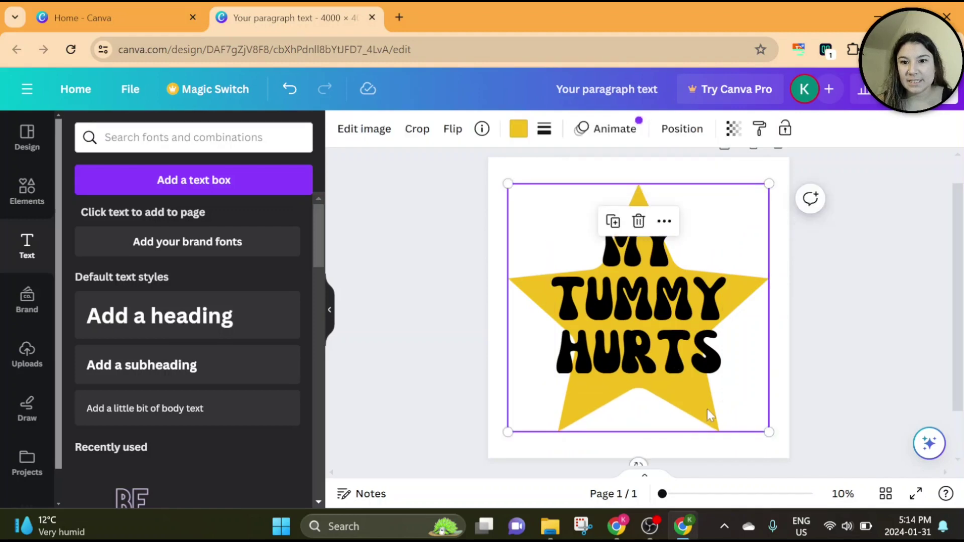
mouse_move(707, 410)
left_mouse_down()
mouse_move(704, 396)
mouse_move(706, 404)
left_mouse_up()
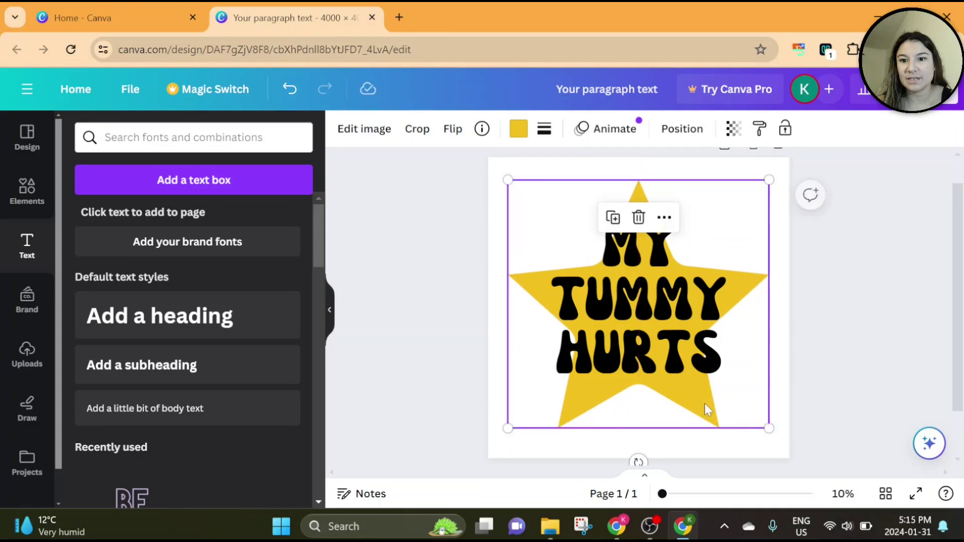
Add a thickened Outline effect to the MY TUMMY HURTS text
left_click(670, 290)
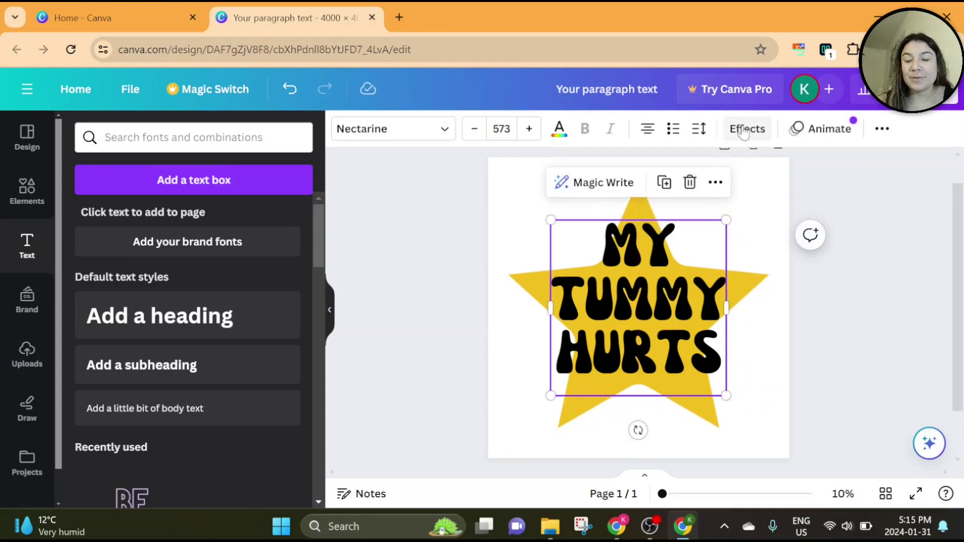
left_click(745, 131)
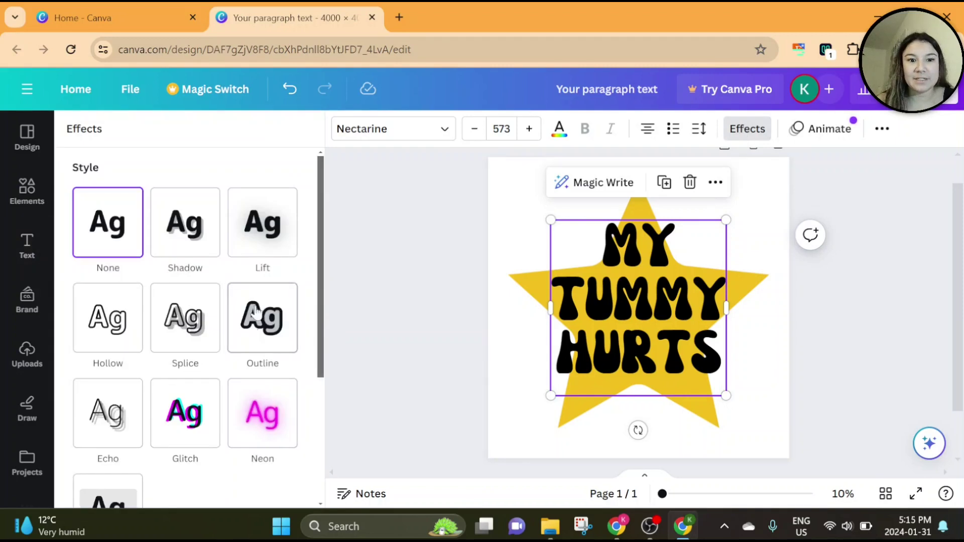
left_click(257, 321)
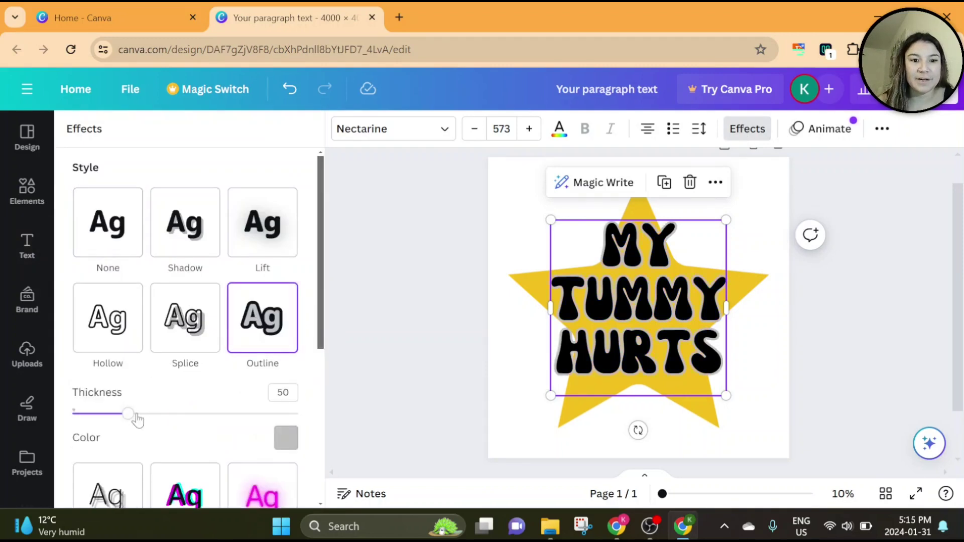
mouse_move(134, 417)
left_mouse_down()
mouse_move(168, 414)
mouse_move(142, 414)
left_mouse_up()
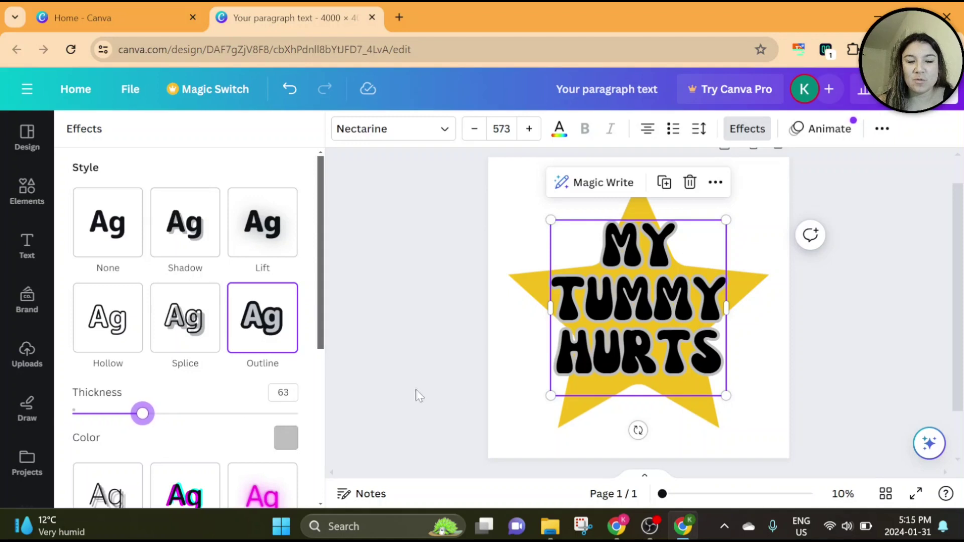
Make the page background pink using a 'pink' colour search
left_click(503, 383)
left_click(343, 129)
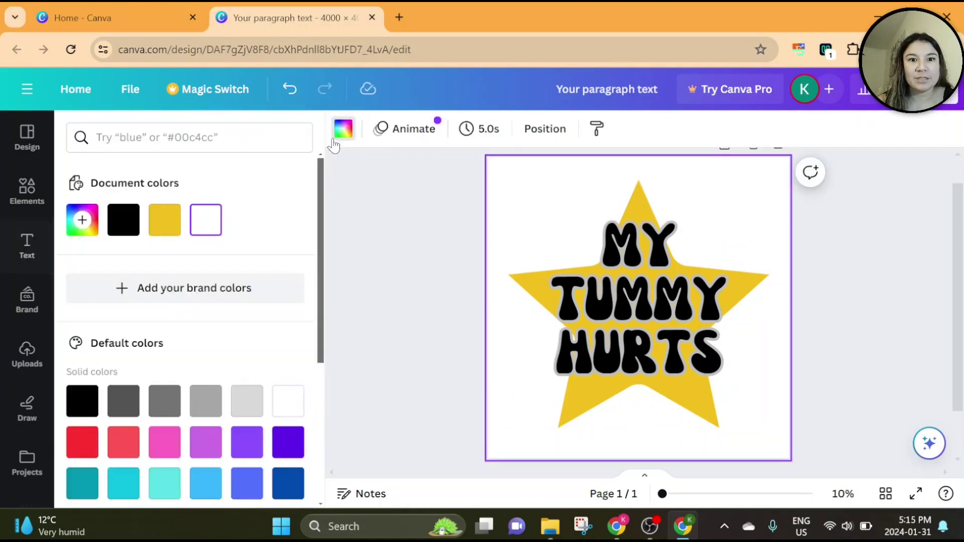
left_click(189, 137)
type("pink")
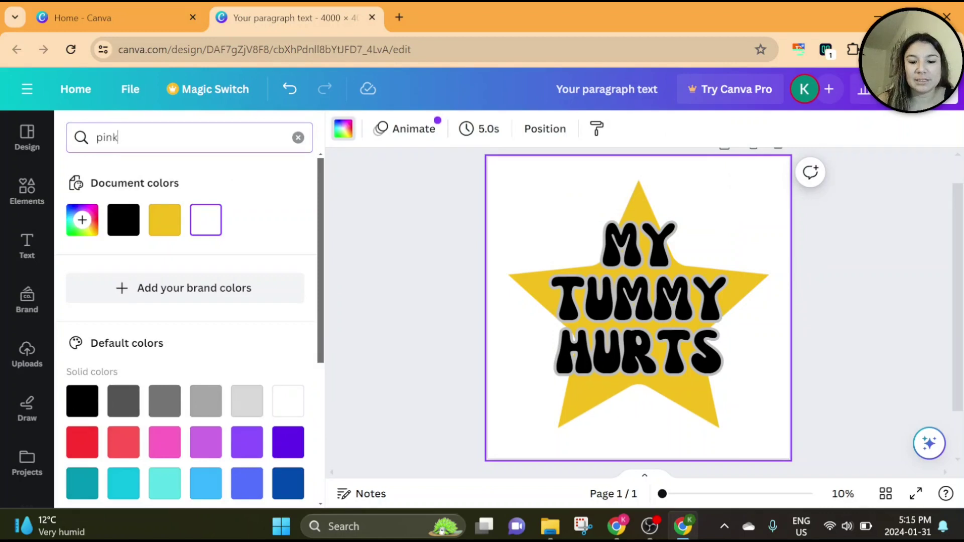
key("Return")
left_click(83, 204)
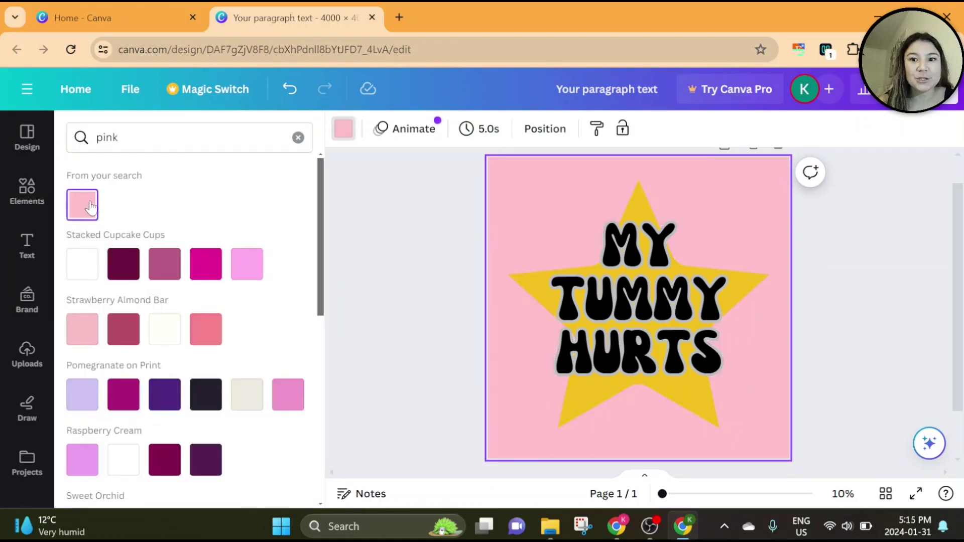
Change the text outline colour to pink and set its thickness to 62
left_click(594, 327)
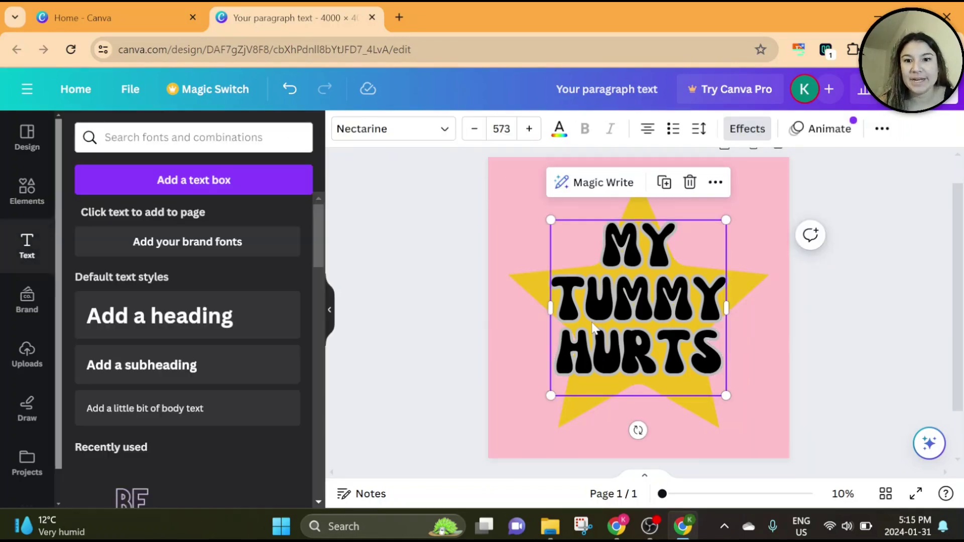
left_click(747, 130)
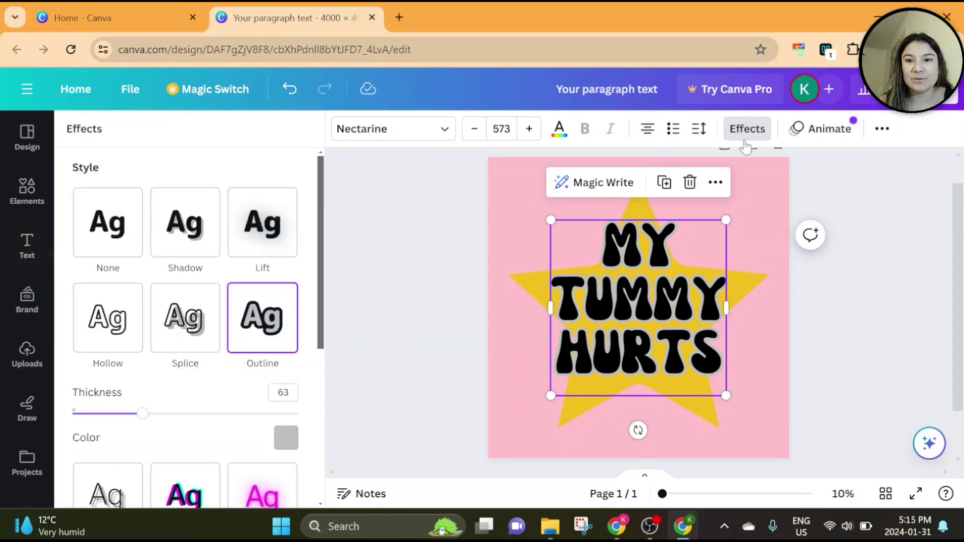
left_click(286, 437)
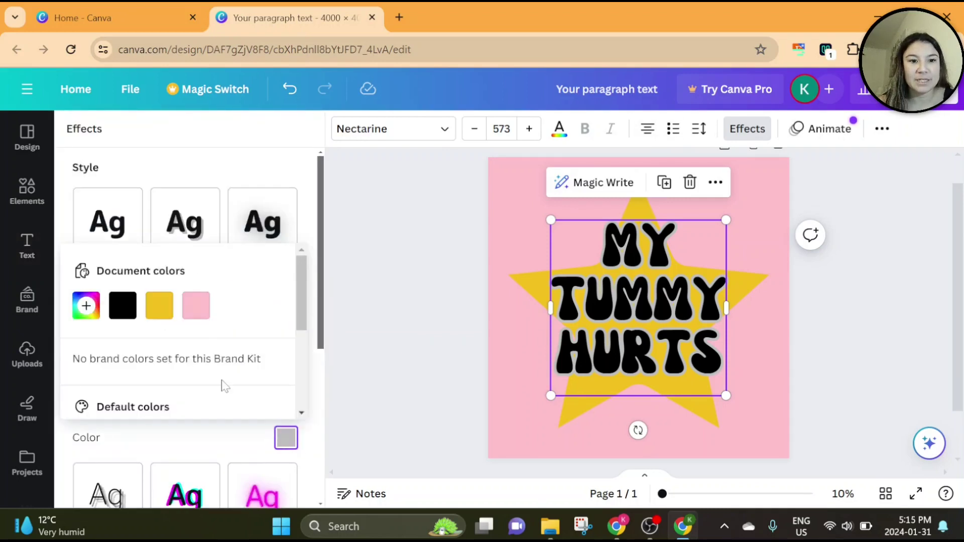
left_click(197, 314)
left_click(176, 449)
mouse_move(142, 413)
left_mouse_down()
mouse_move(153, 414)
mouse_move(114, 412)
mouse_move(142, 412)
left_mouse_up()
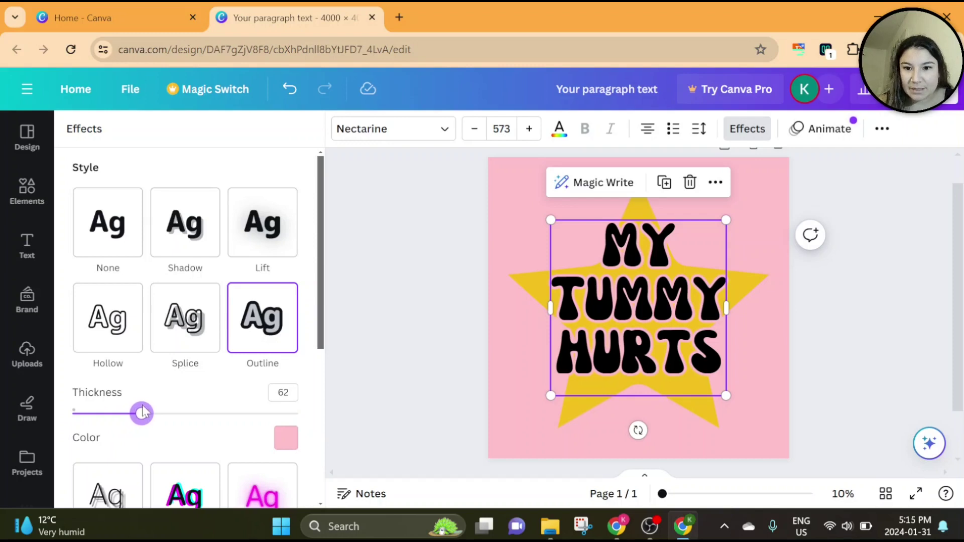
left_click(502, 369)
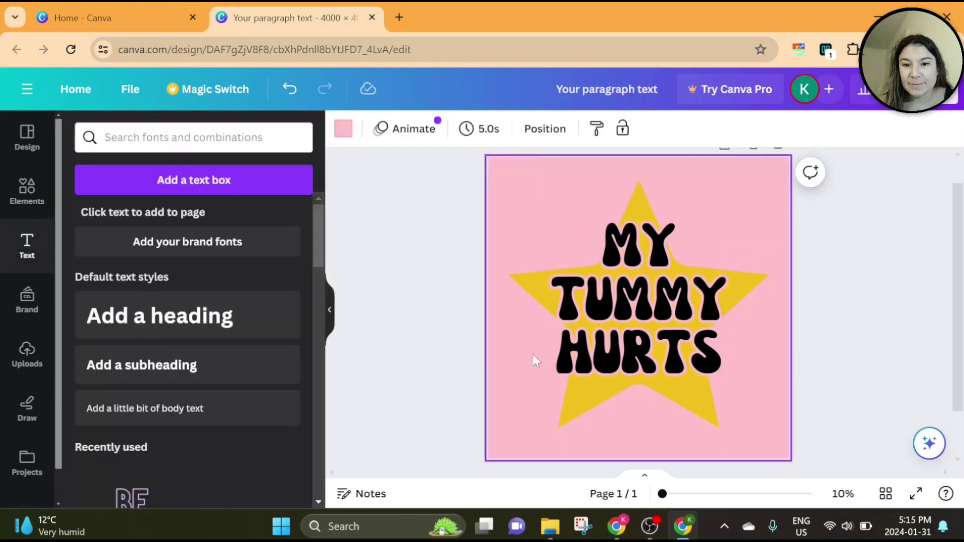
Colour the letter M dark maroon from a 'pink' text-colour palette
left_click(693, 329)
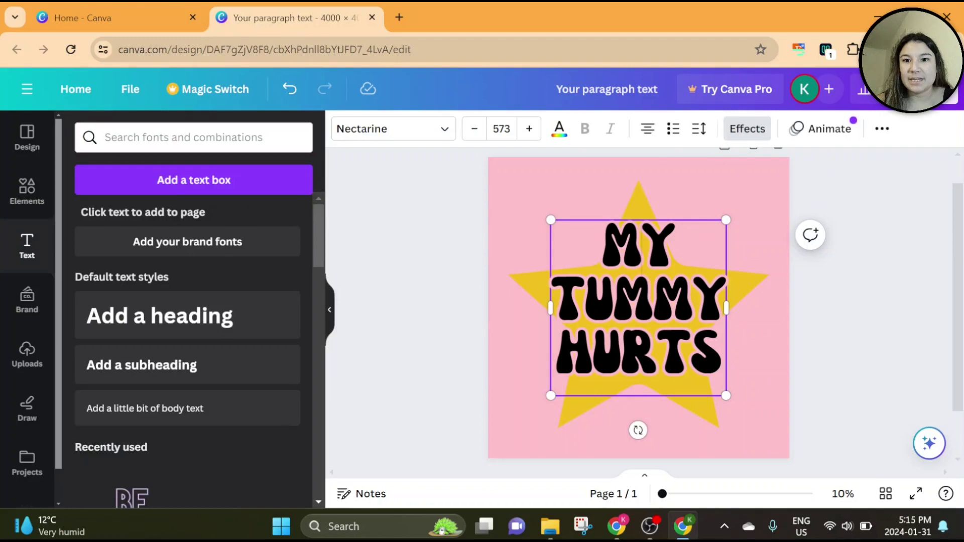
left_click(557, 134)
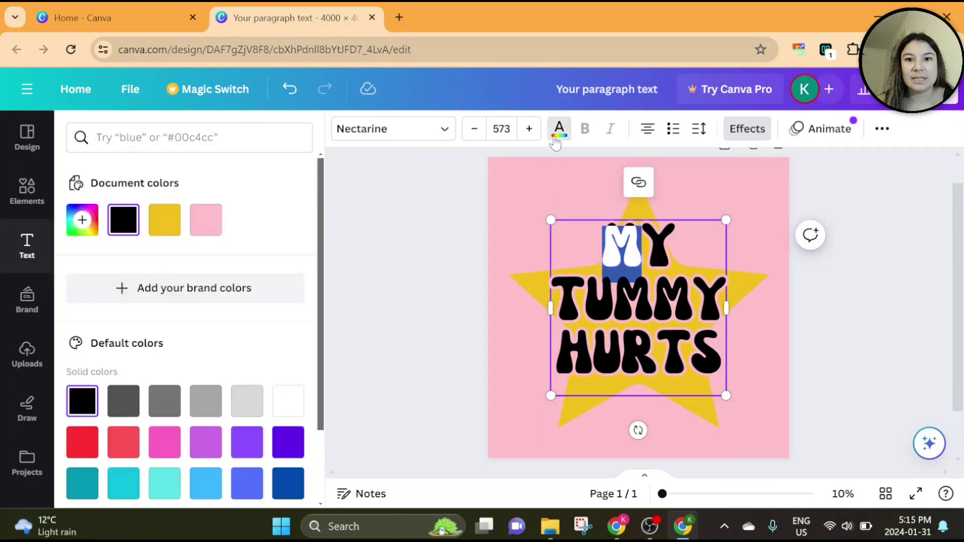
left_click(168, 137)
type("pink")
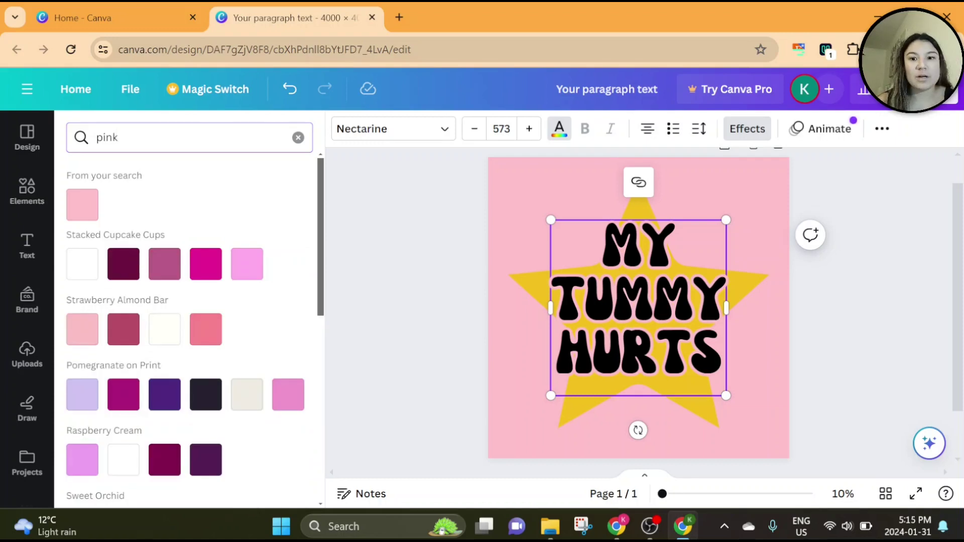
left_click(125, 275)
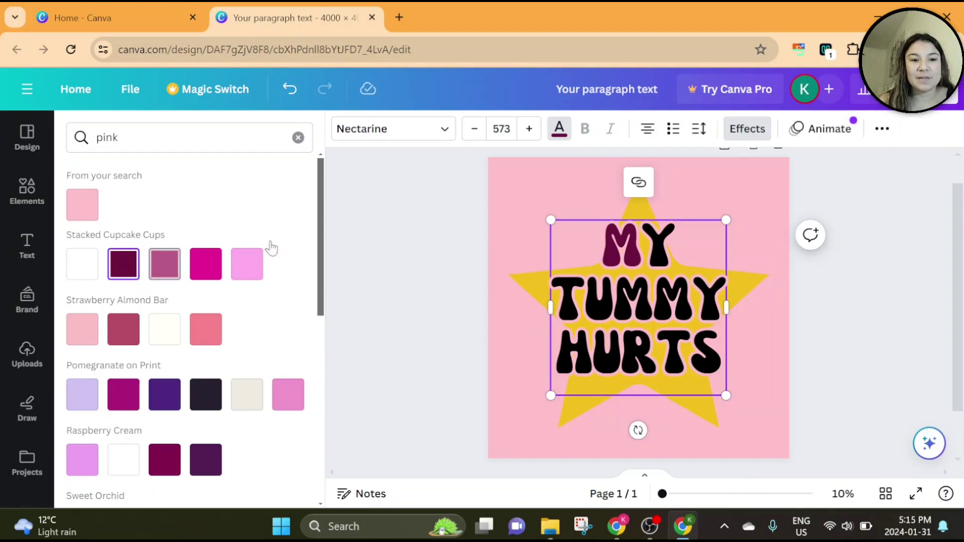
Colour the letter Y magenta and begin colouring the letter T
key("Right")
key("shift+Right")
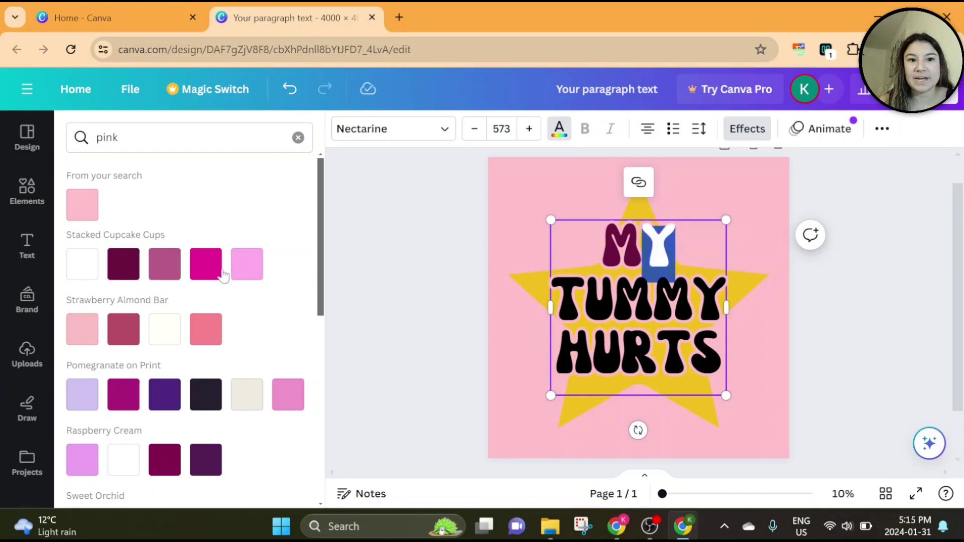
left_click(247, 264)
left_click(205, 264)
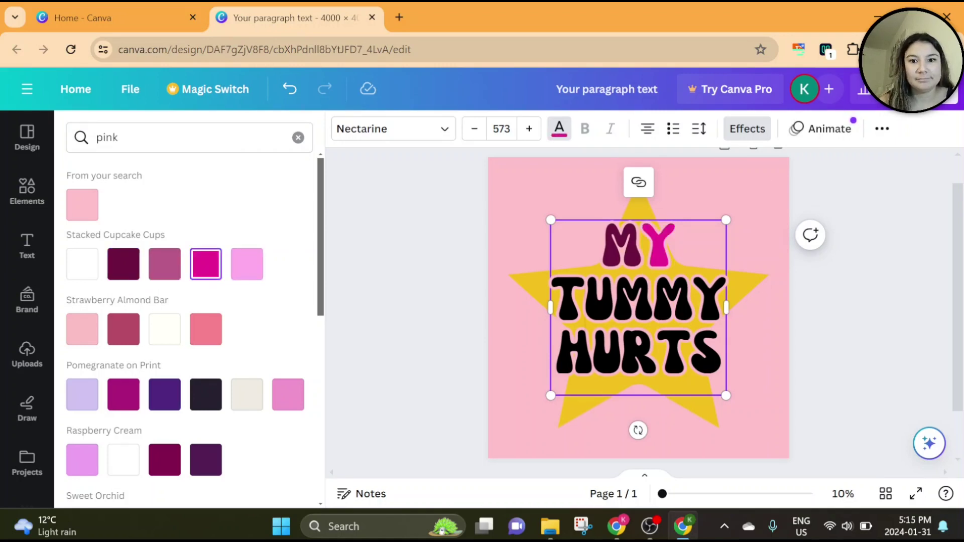
key("Right")
key("Right")
key("shift+Right")
left_click(164, 263)
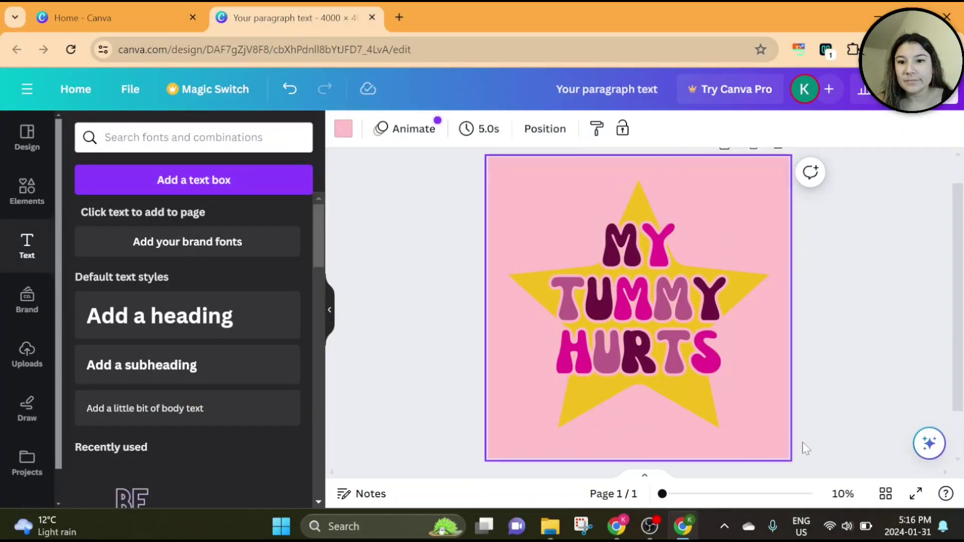
Enlarge the star and text together and reposition them on the pink page
left_click_drag(884, 450, 507, 235)
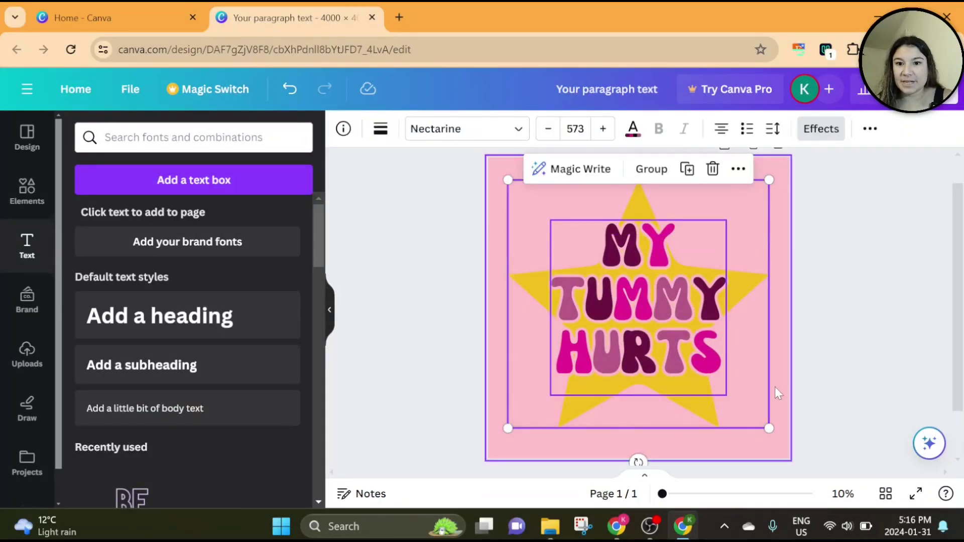
left_click_drag(768, 427, 805, 461)
left_click_drag(739, 411, 721, 397)
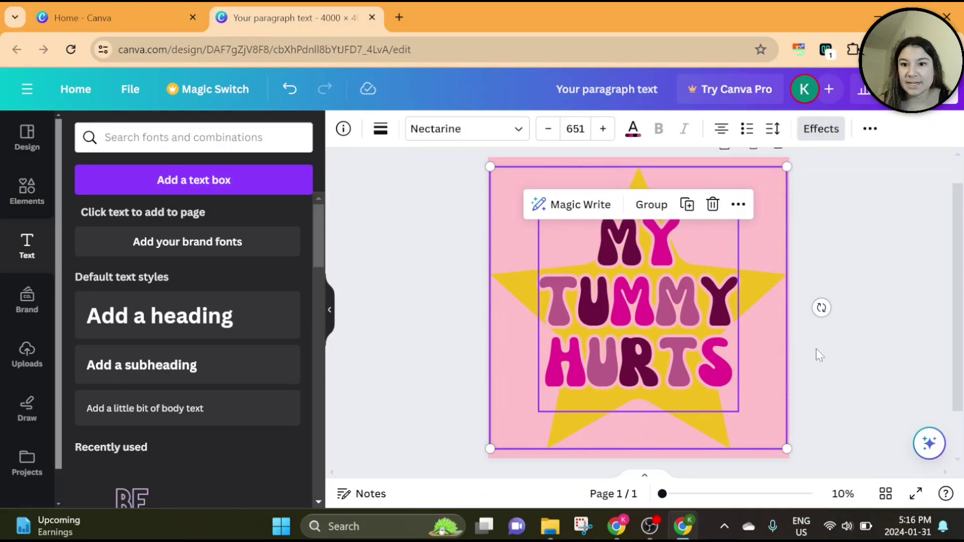
Download the design as a 4000 × 4000 px PNG
left_click(919, 89)
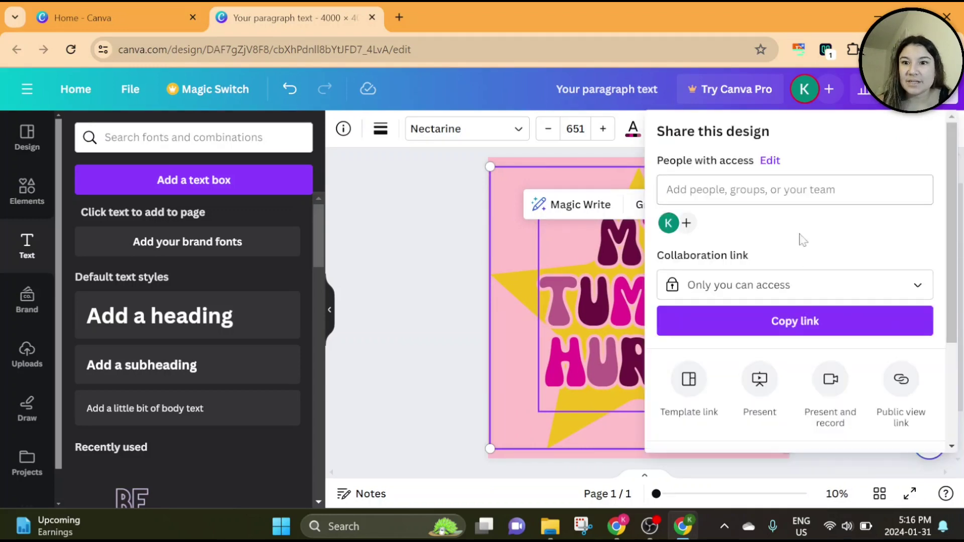
scroll(789, 286, "down", 2)
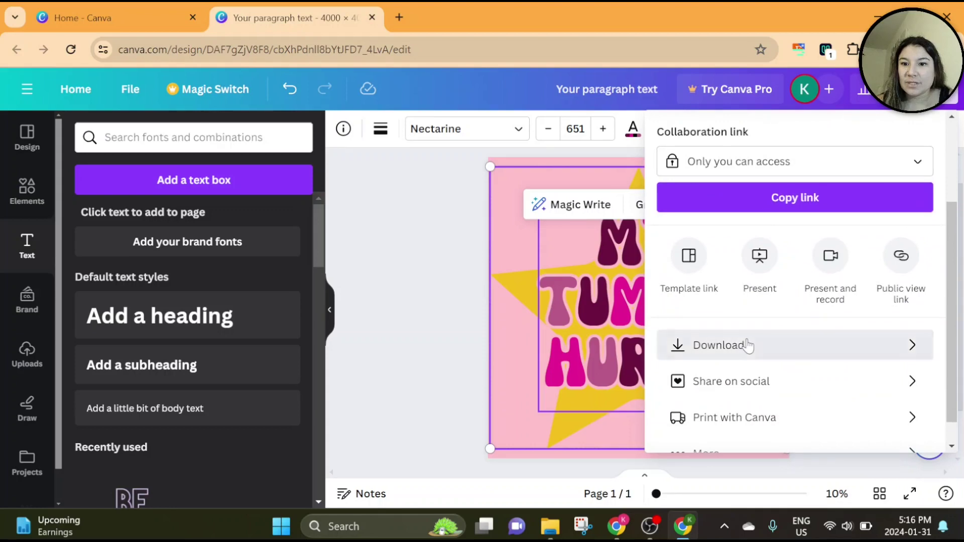
left_click(747, 345)
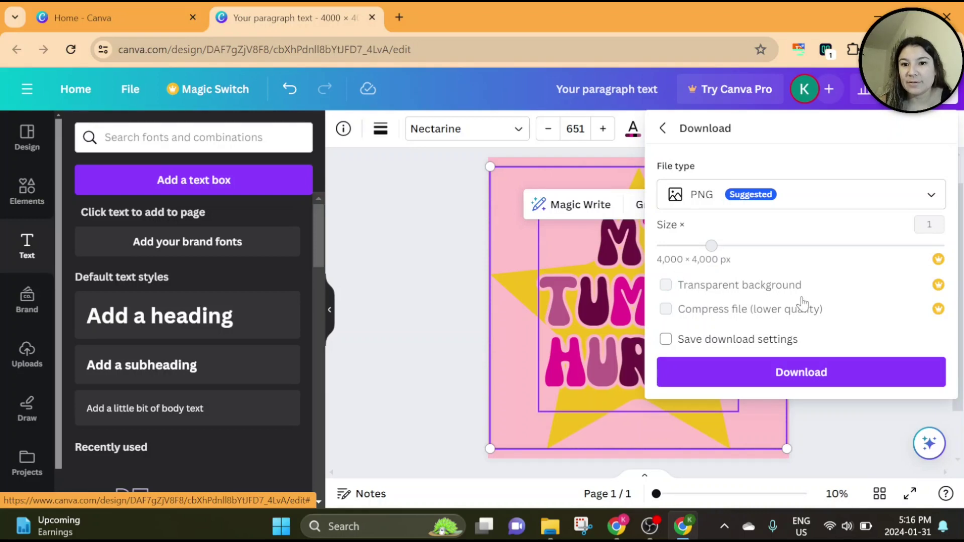
left_click(872, 374)
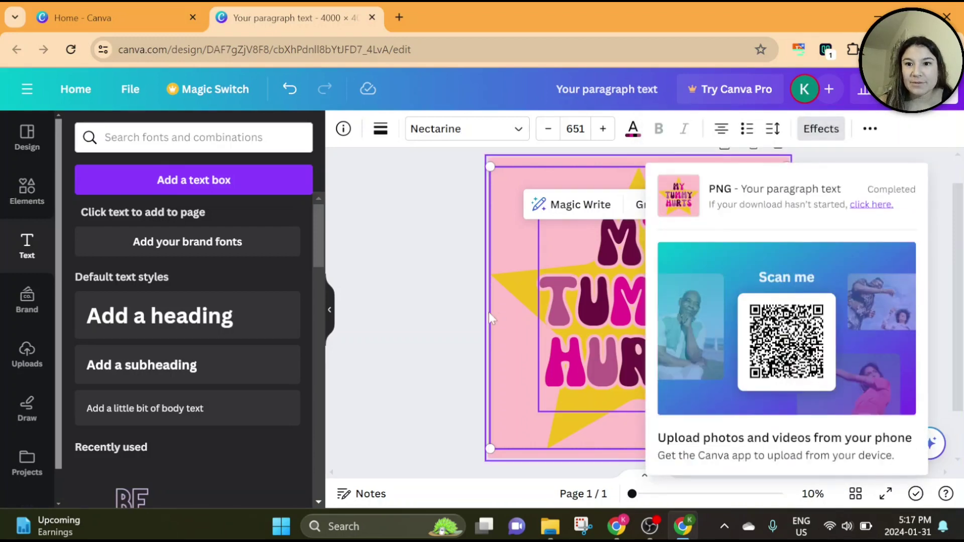
Load photopea.com in a new tab and open the downloaded design PNG from the computer
left_click(400, 17)
type("phot")
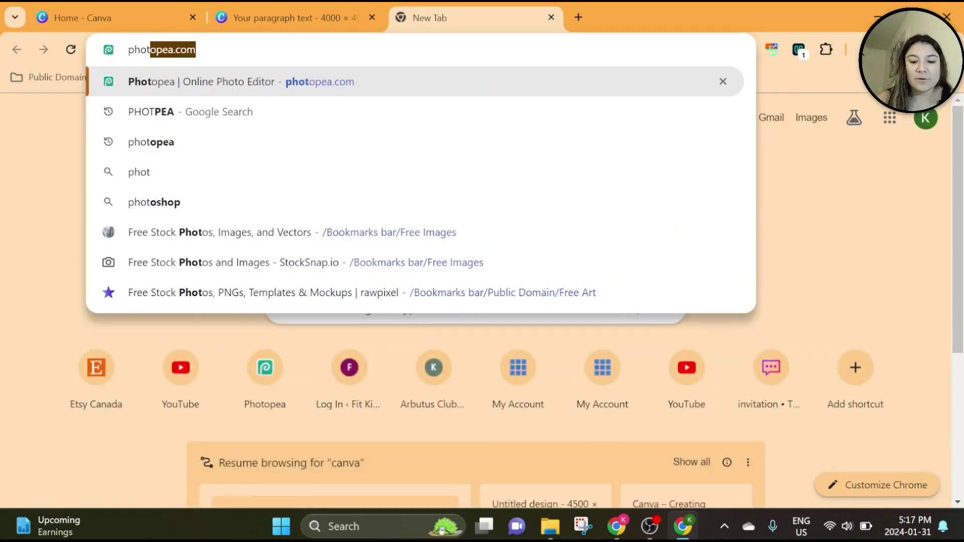
type("opea.com")
key("Return")
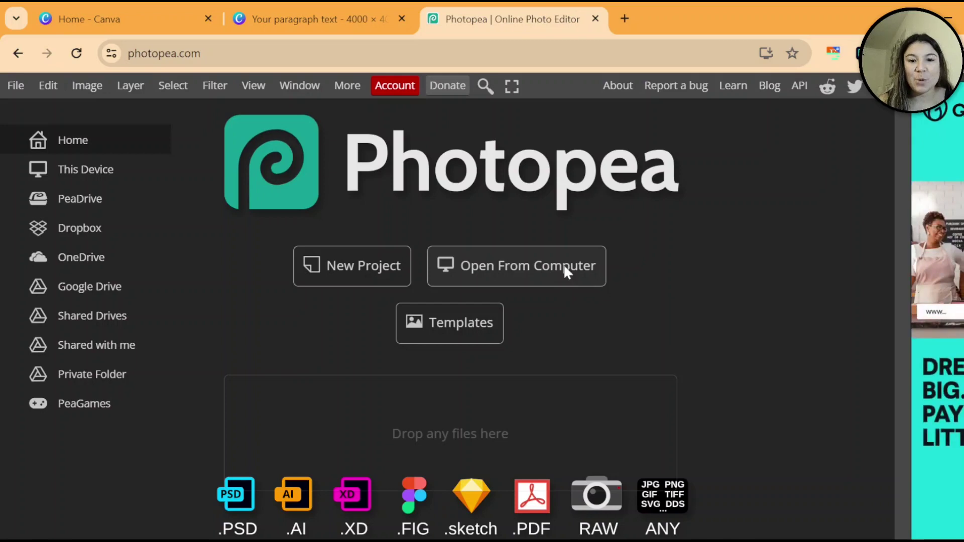
left_click(525, 256)
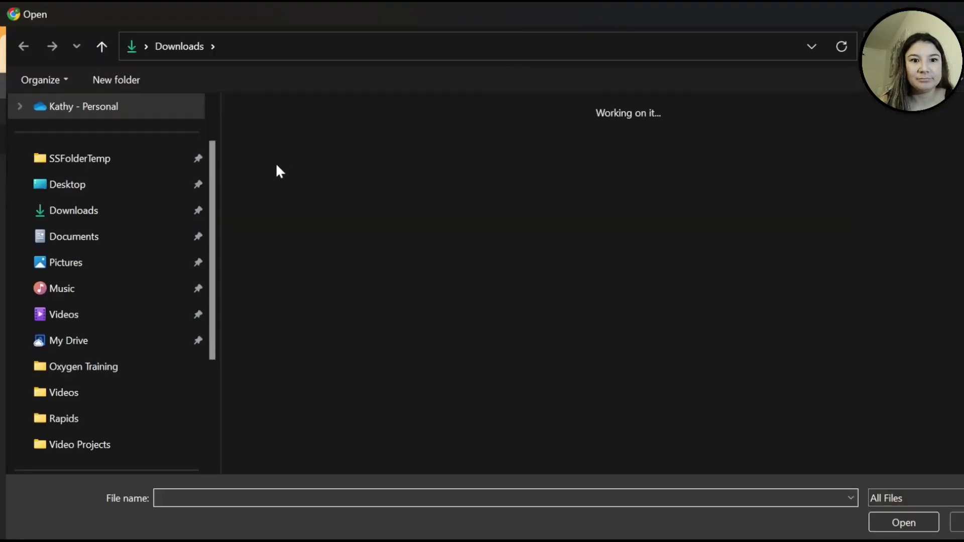
double_click(276, 167)
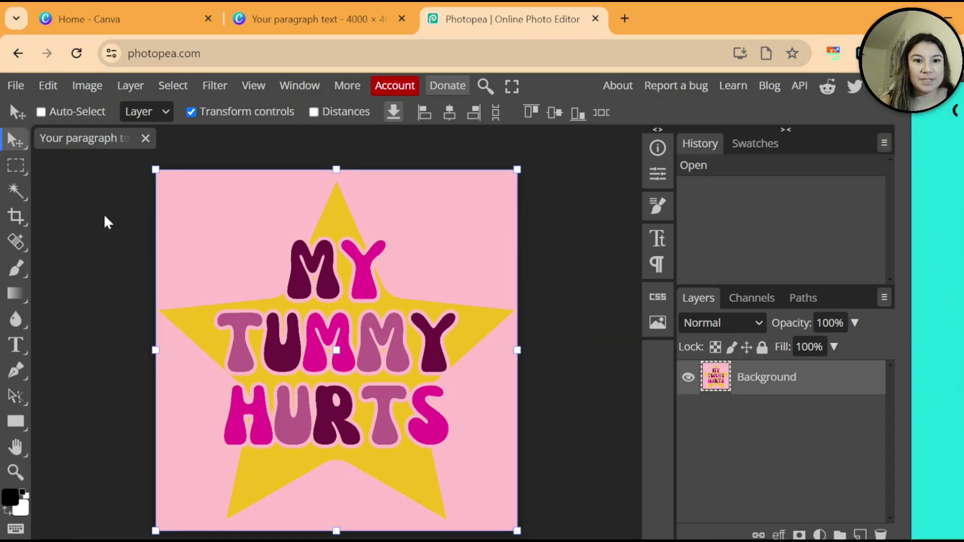
Select the pink background with the Magic Wand, delete it, and zoom in to check
left_click(22, 200)
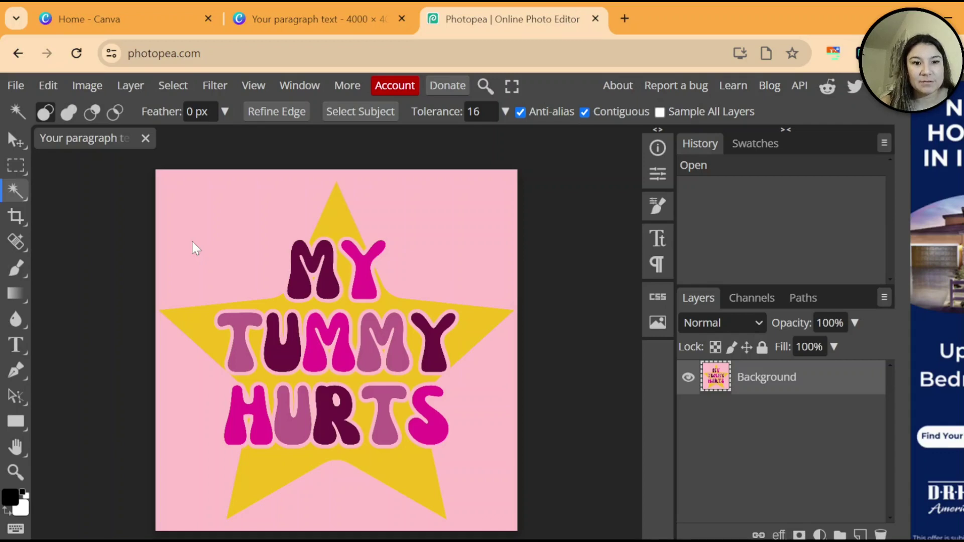
left_click(240, 254)
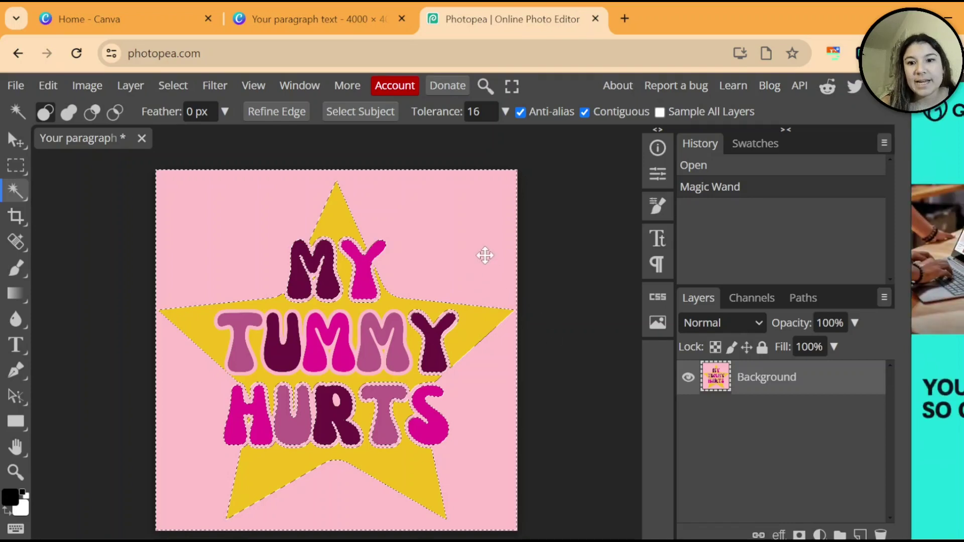
key("Delete")
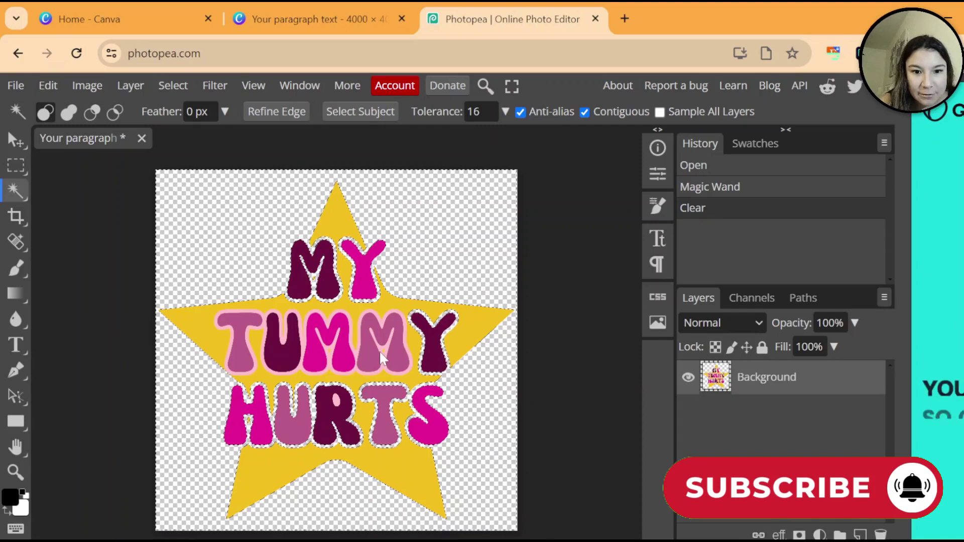
scroll(379, 354, "up", 2)
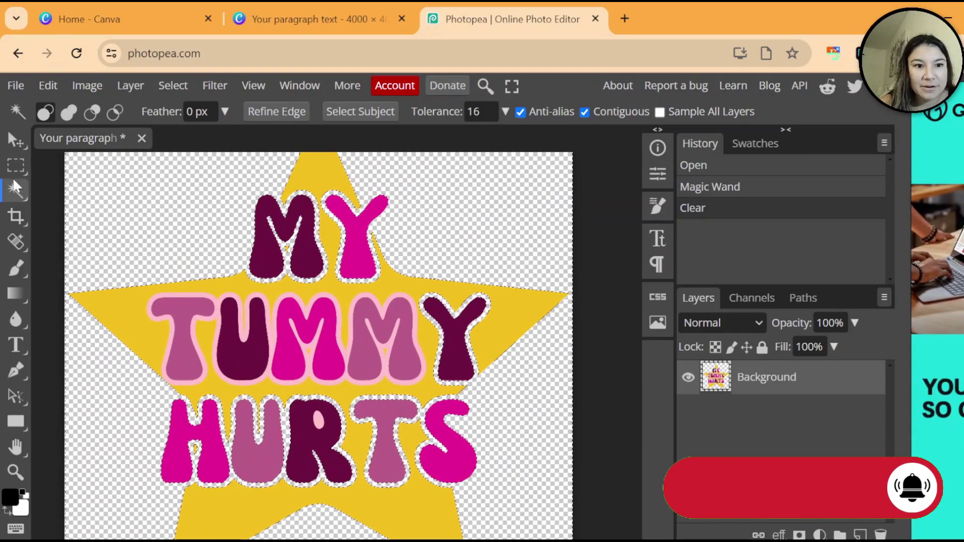
Erase the light-pink outline around TUMMY to transparency with the Magic Wand
left_click(197, 356, "shift")
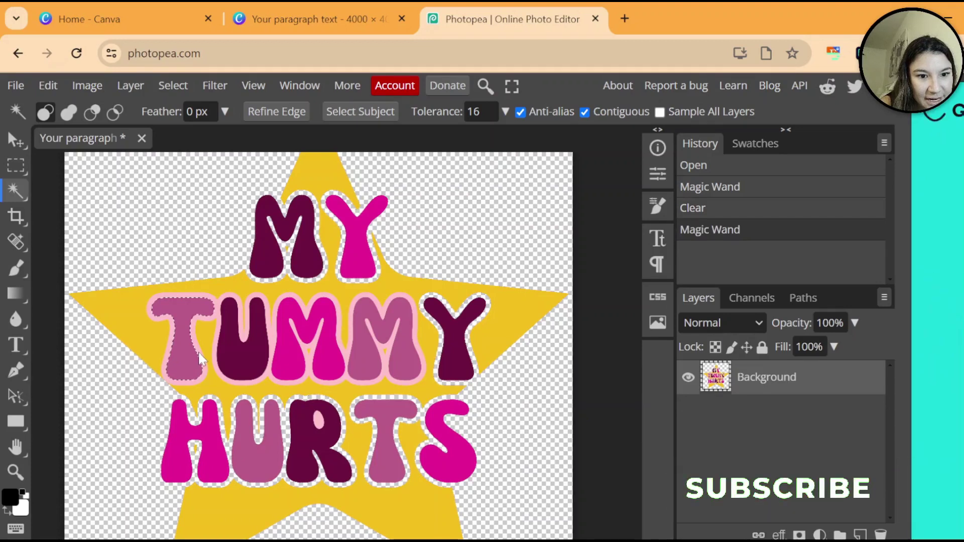
left_click(199, 358, "shift")
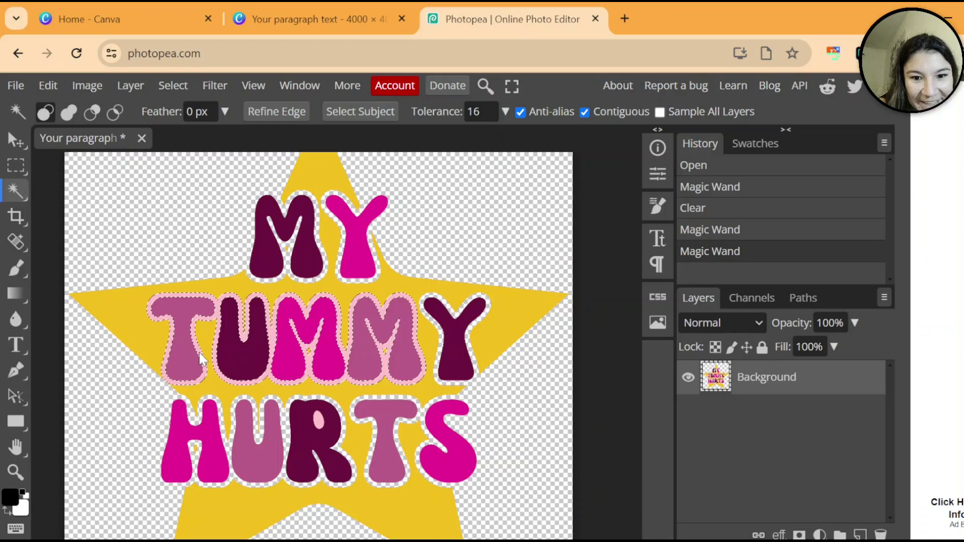
key("Delete")
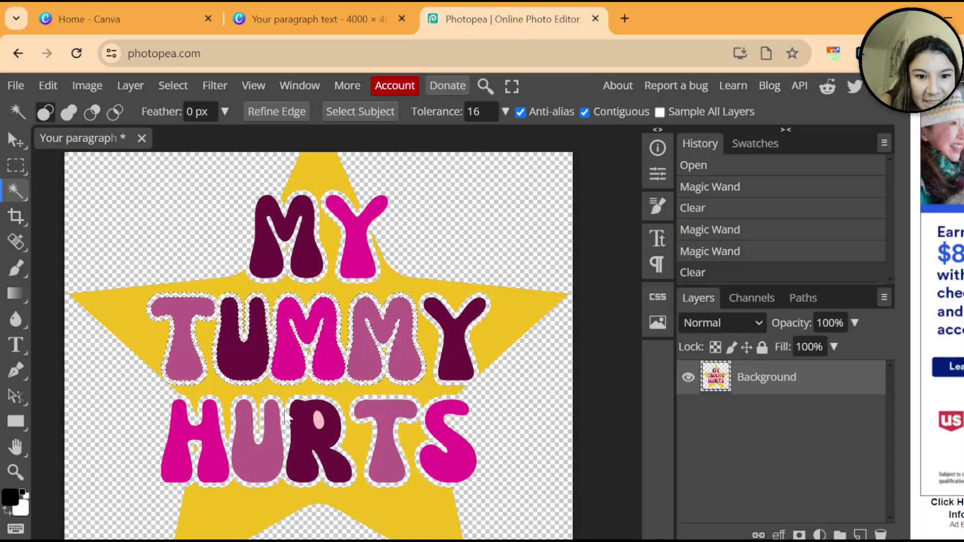
Erase the pink fill inside the R of HURTS and zoom around to inspect
left_click(317, 426)
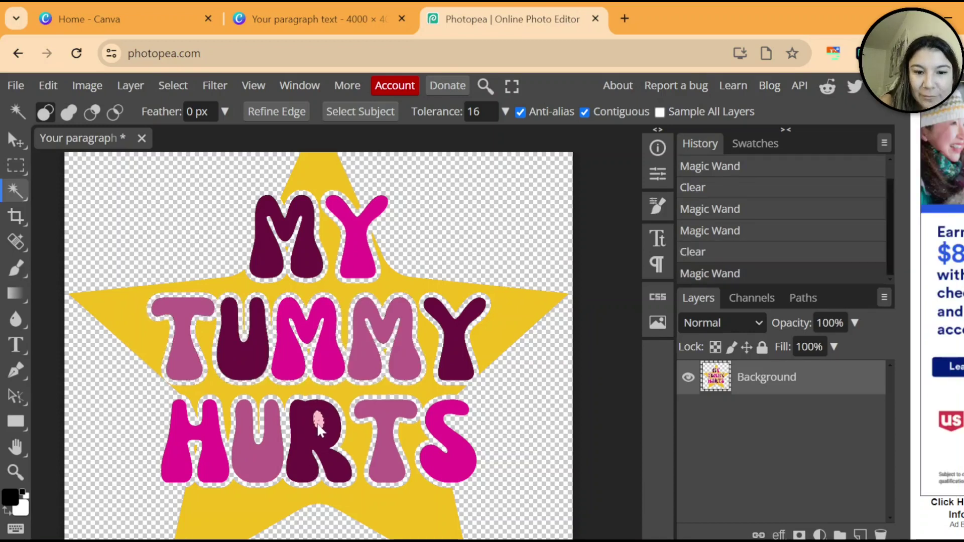
key("Delete")
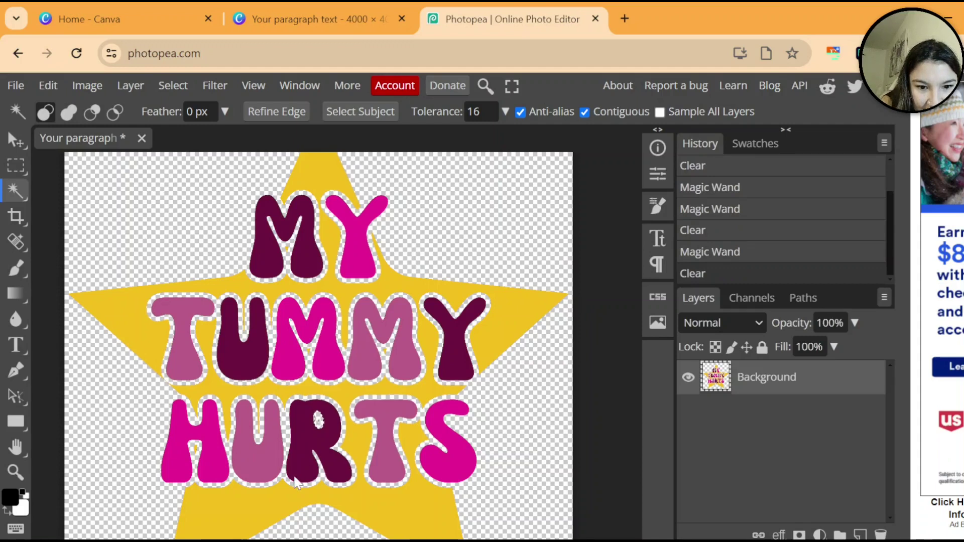
scroll(296, 480, "up", 5)
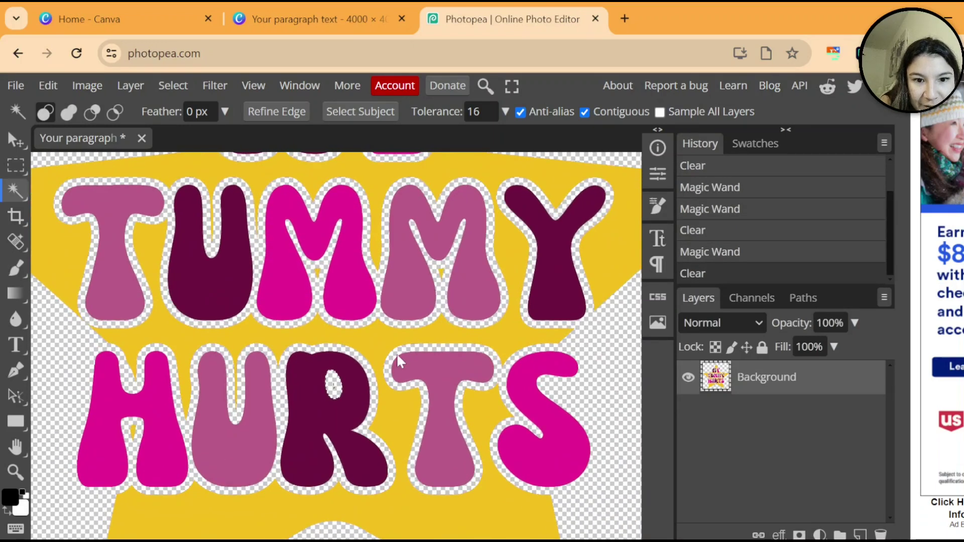
scroll(397, 360, "up", 4)
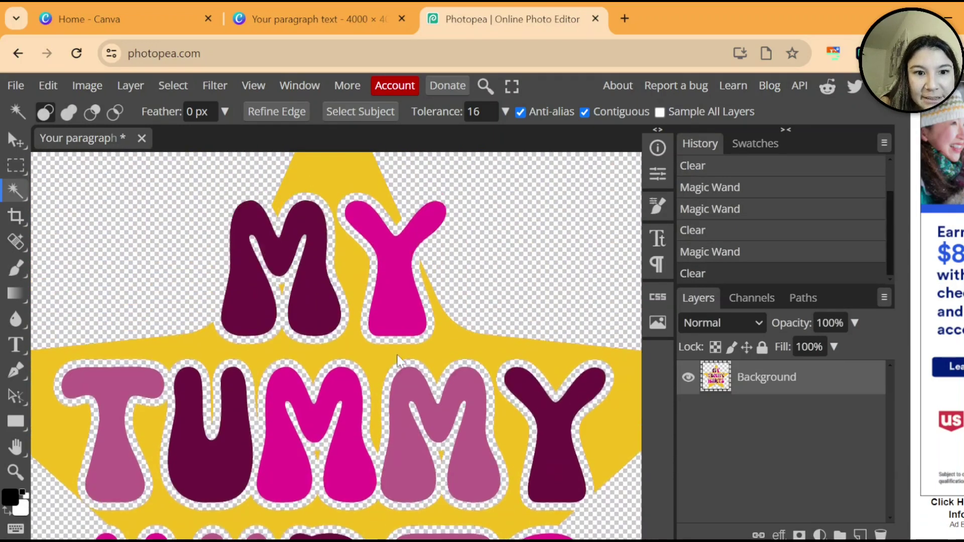
scroll(396, 361, "down", 3)
scroll(396, 361, "up", 2)
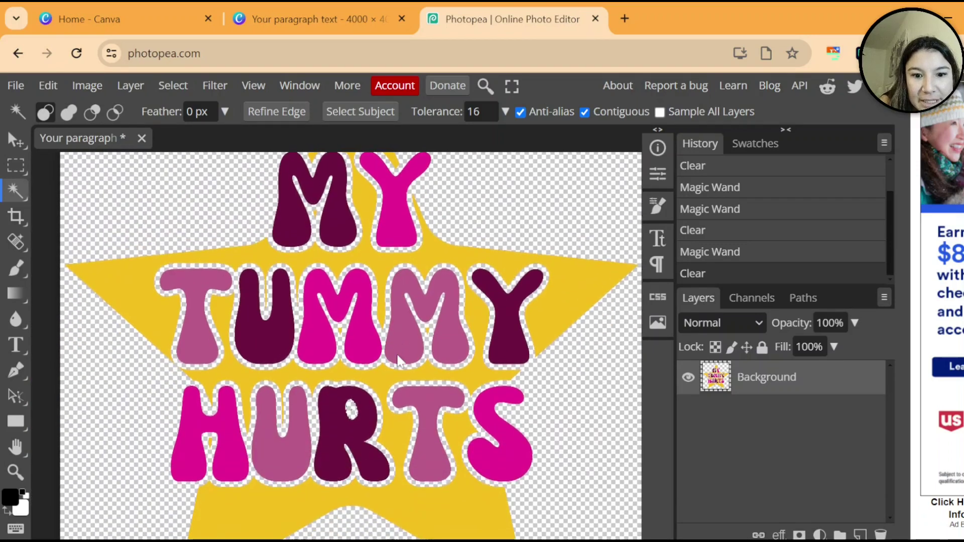
scroll(398, 361, "down", 3)
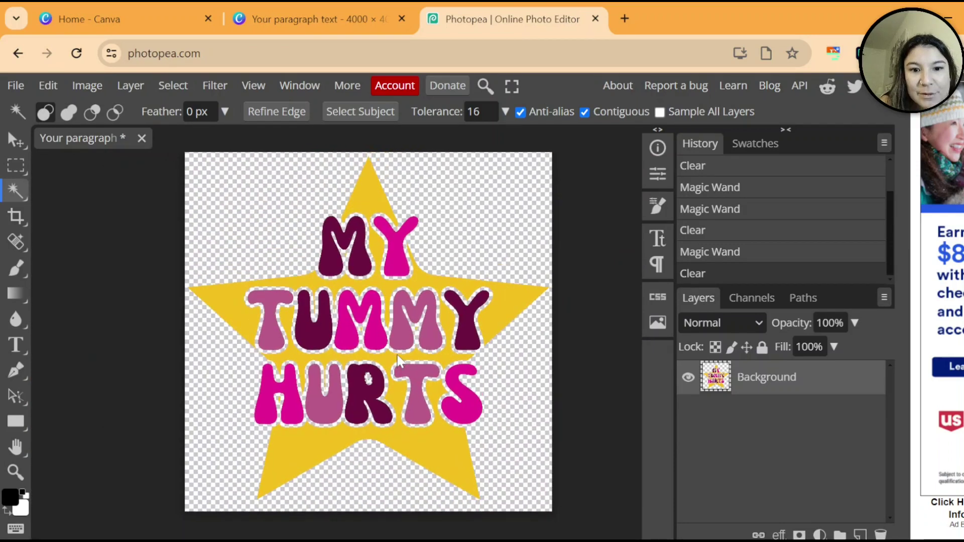
Export the transparent star design from Photopea as a 4000 × 4000 px PNG file
left_click(6, 87)
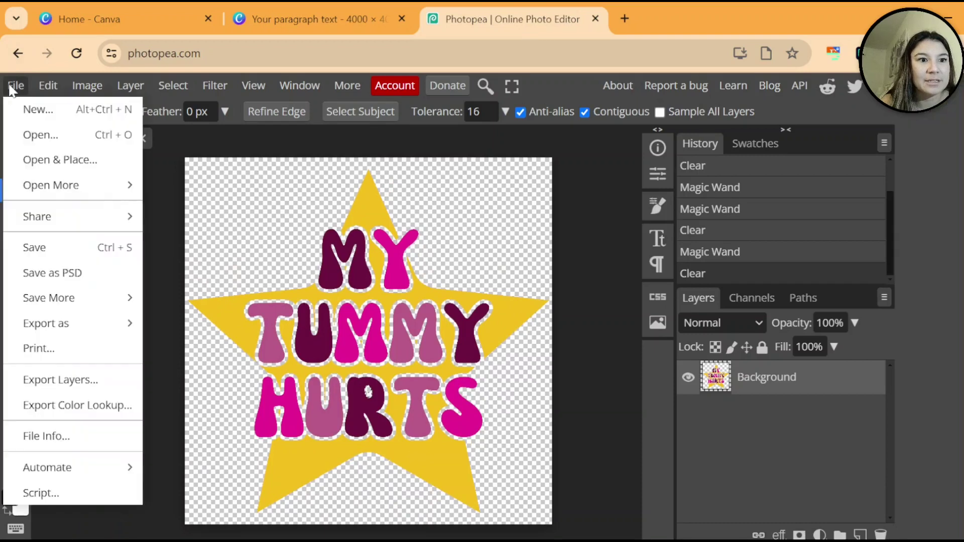
mouse_move(95, 323)
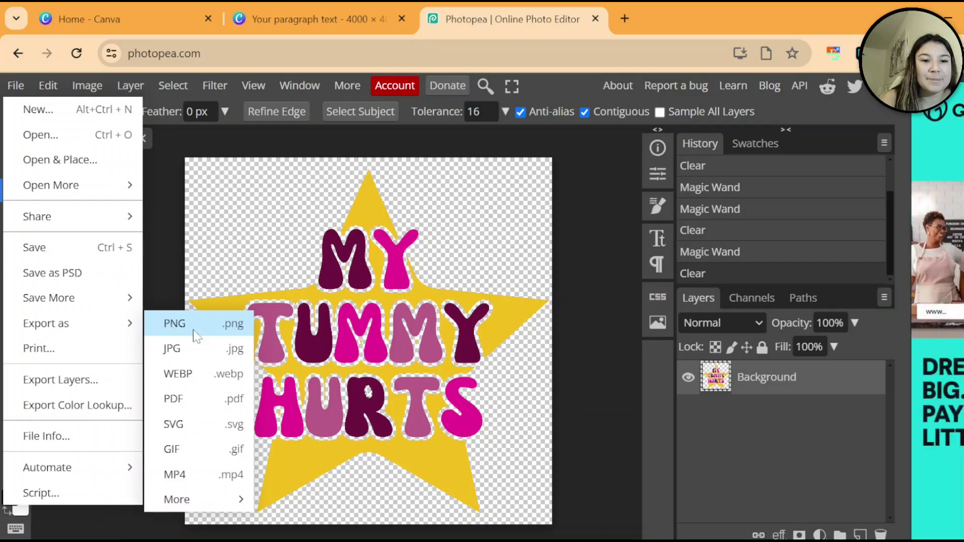
left_click(215, 330)
left_click(586, 183)
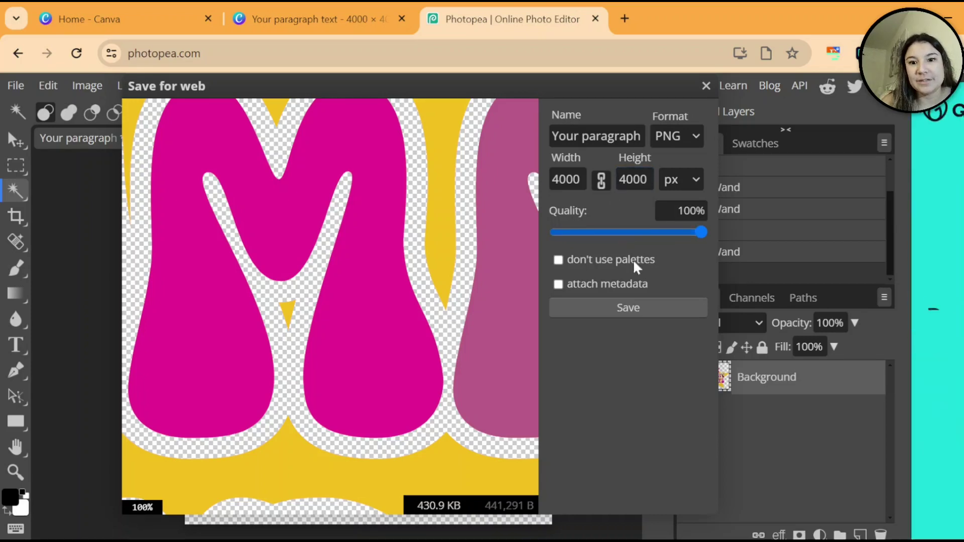
left_click(634, 309)
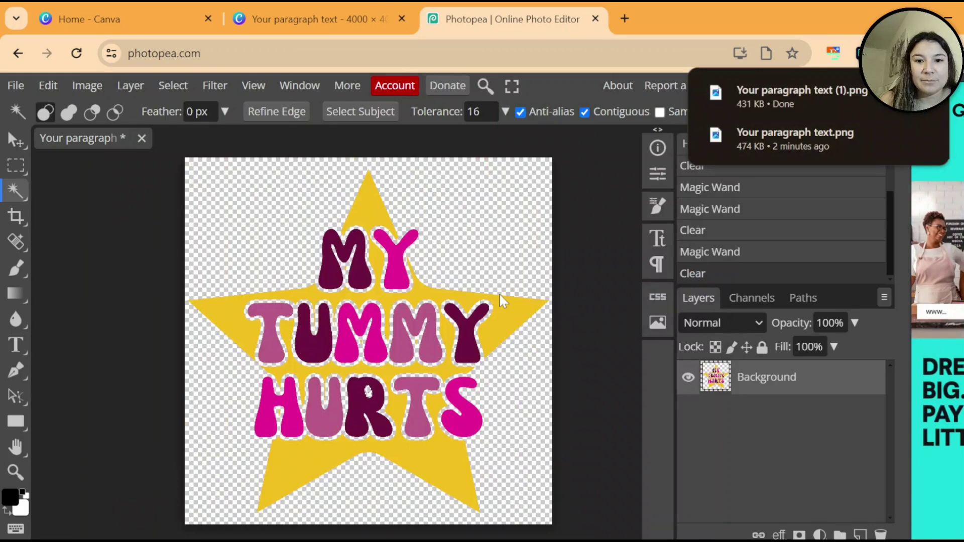
Search Google for printify in a new tab, open Printify, and go to My products
left_click(625, 19)
type("printify")
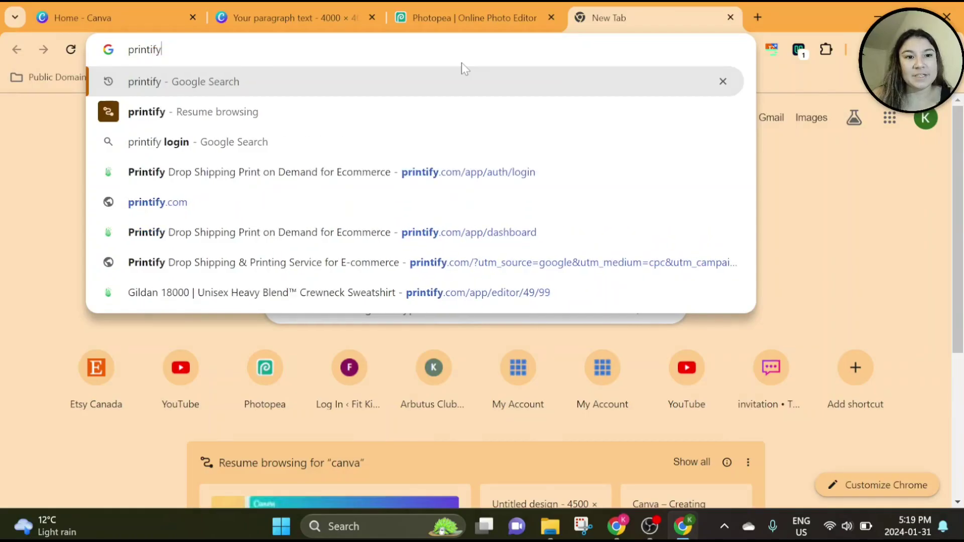
key("Return")
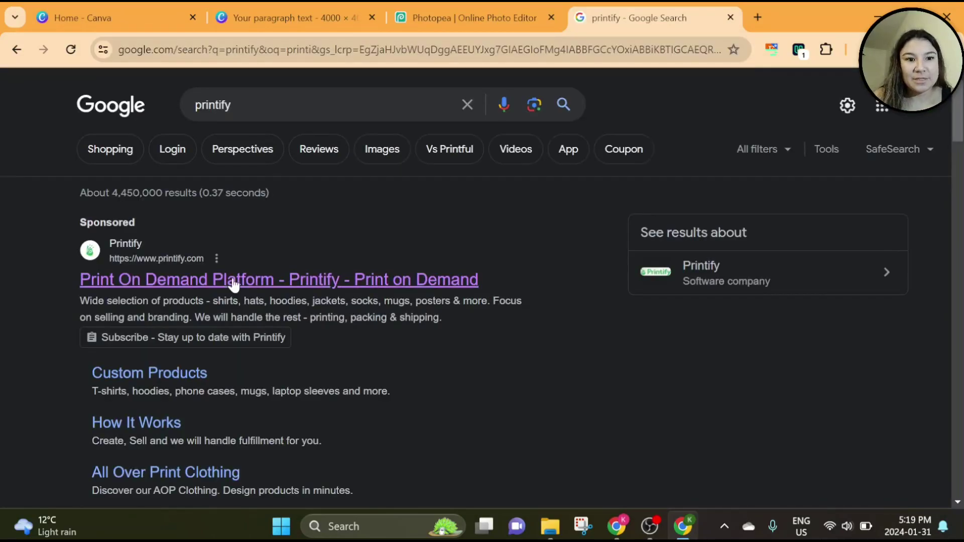
left_click(232, 281)
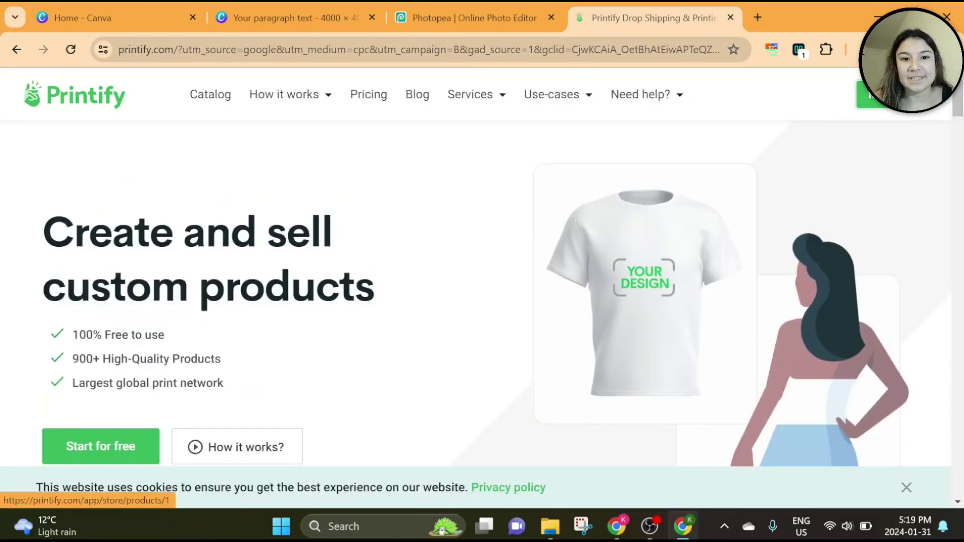
left_click(873, 95)
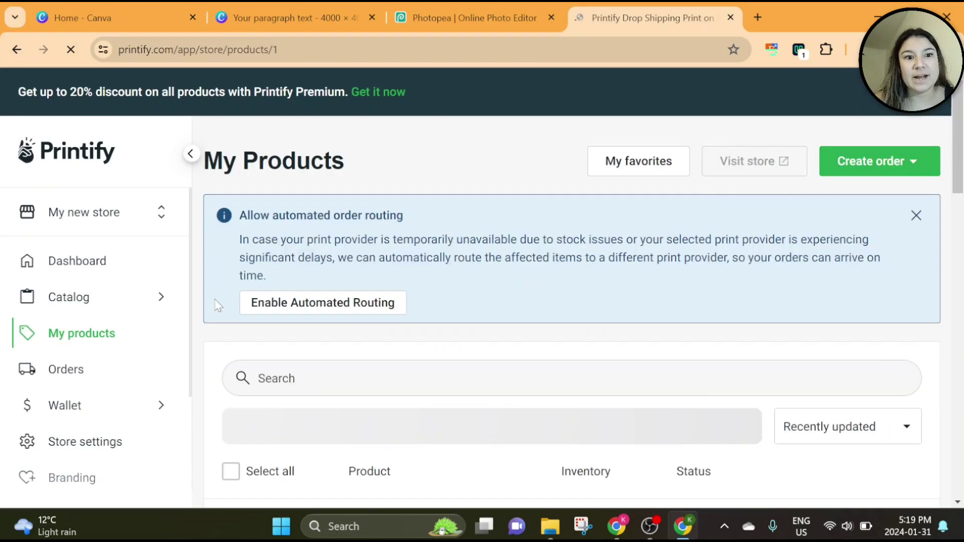
Open the Gildan Heavy Blend crewneck sweatshirt from Men's Clothing > Sweatshirts in the catalog
mouse_move(123, 307)
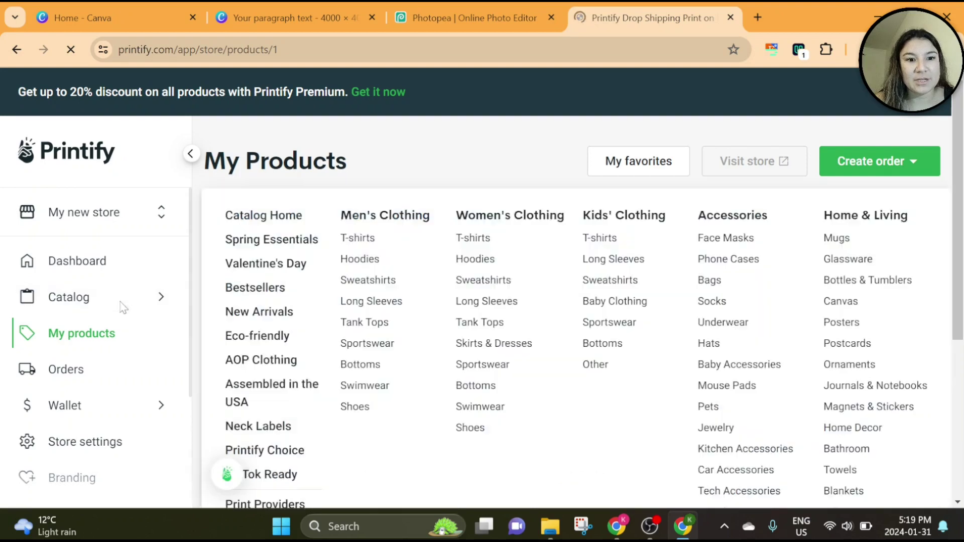
left_click(377, 280)
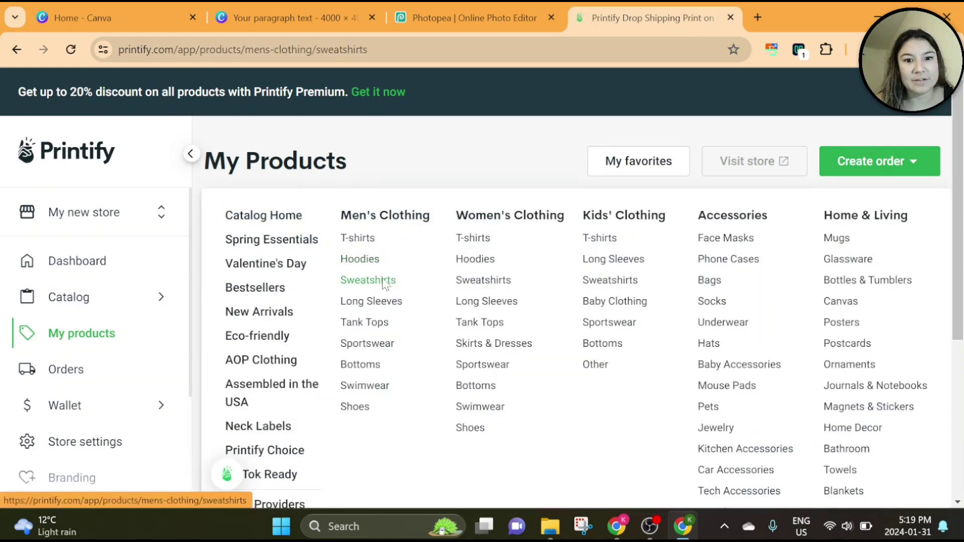
scroll(384, 282, "down", 4)
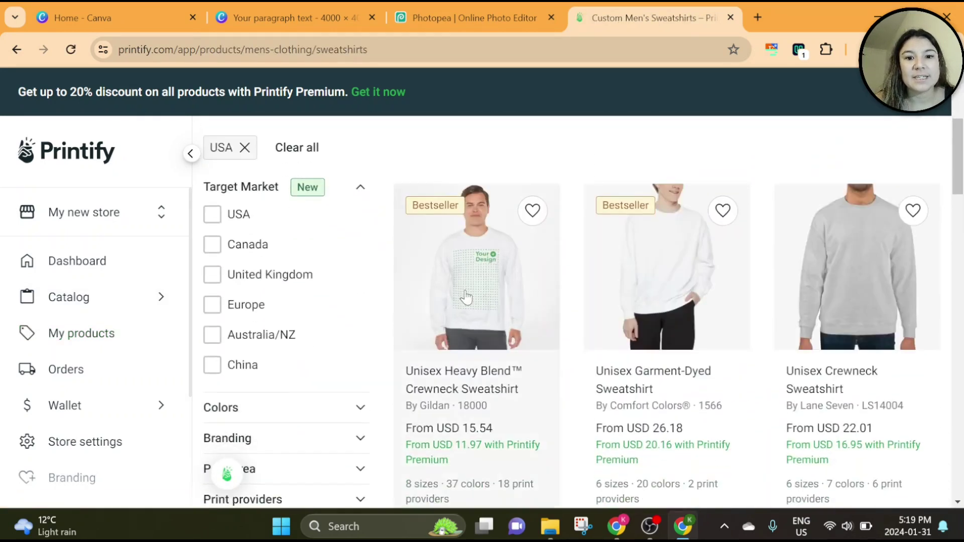
left_click(492, 290)
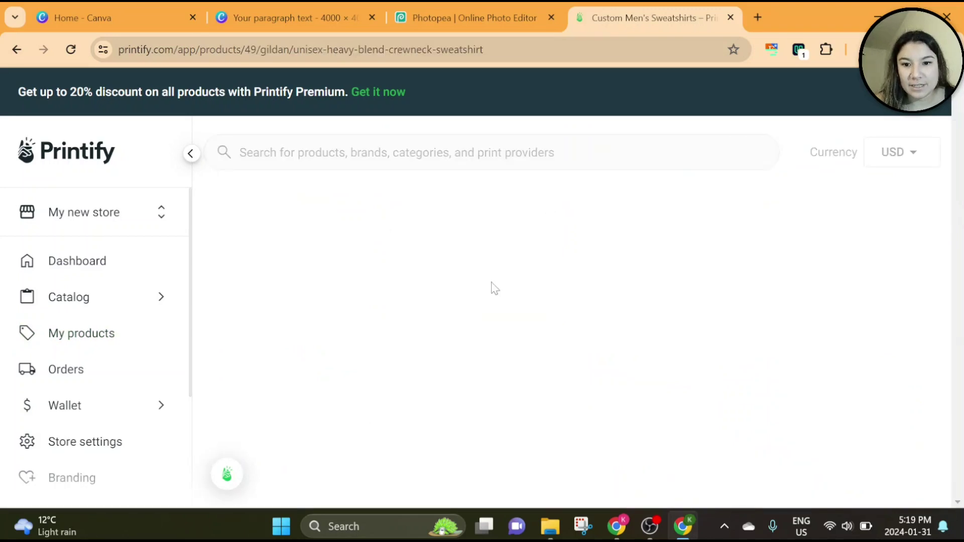
Show the additional print providers for the Gildan sweatshirt, starting with Duplium and Print Geek
scroll(834, 176, "down", 4)
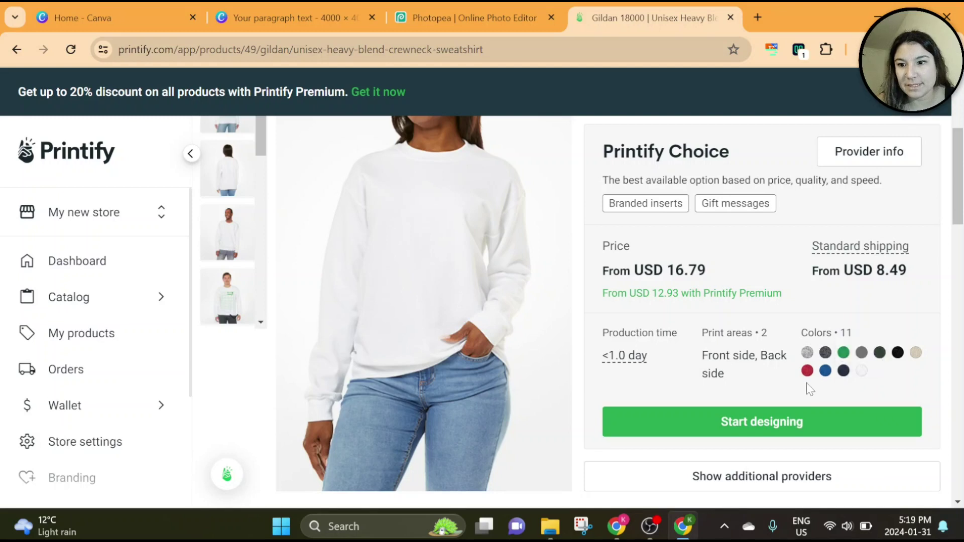
scroll(810, 389, "down", 2)
left_click(797, 372)
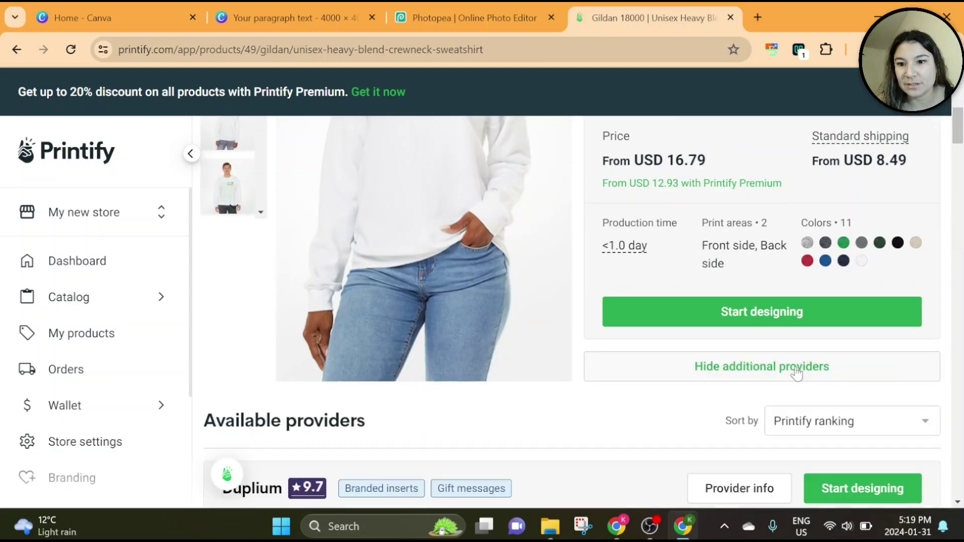
scroll(797, 372, "down", 4)
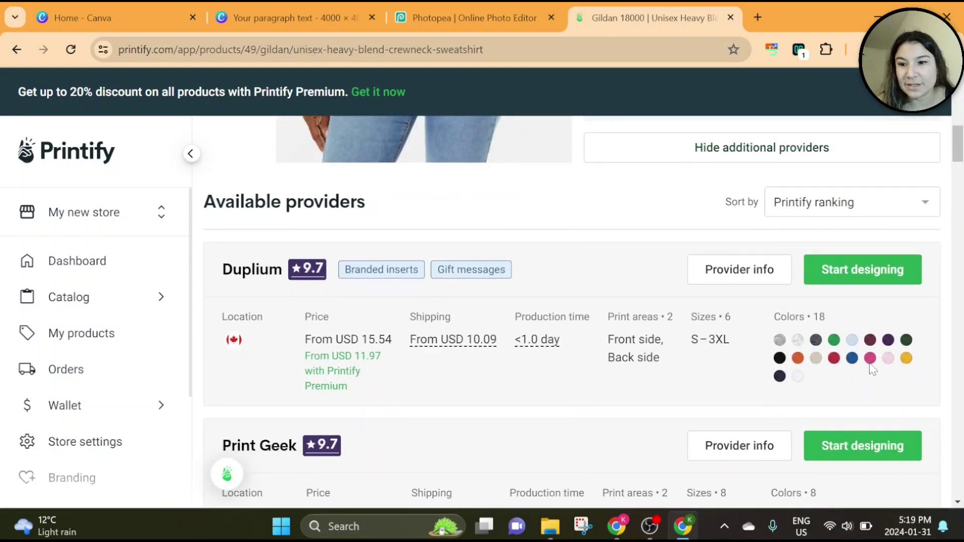
scroll(668, 344, "down", 2)
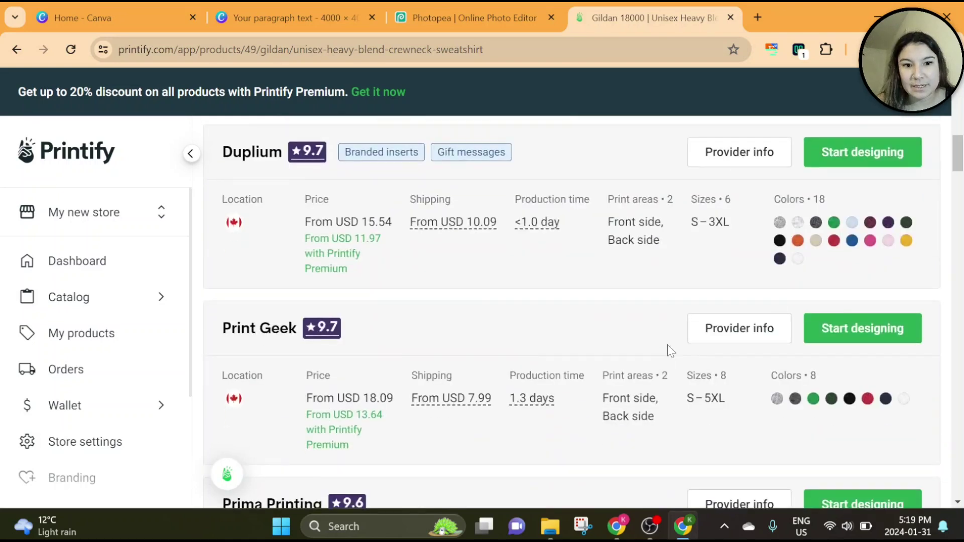
scroll(667, 346, "up", 1)
Start designing with Duplium and upload the exported star PNG onto the sweatshirt front
left_click(845, 231)
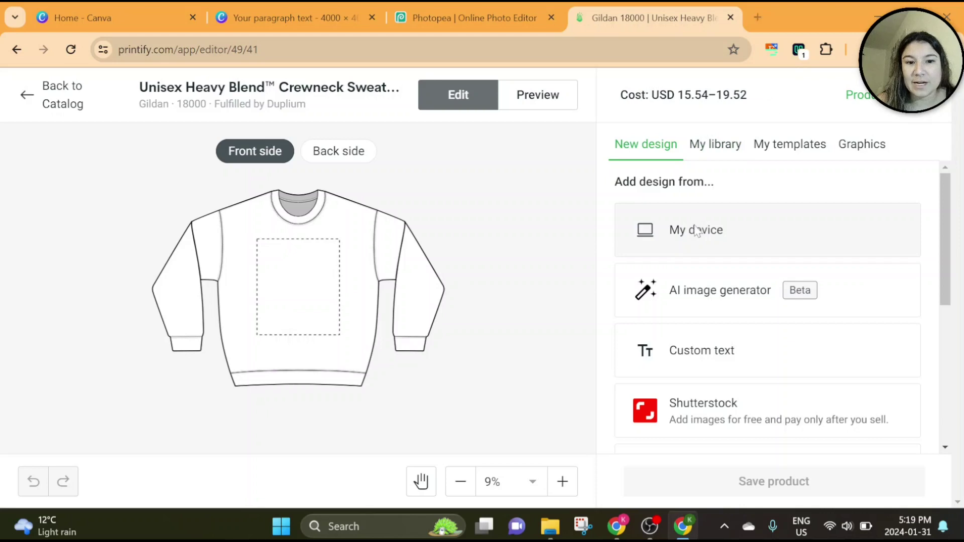
left_click(697, 231)
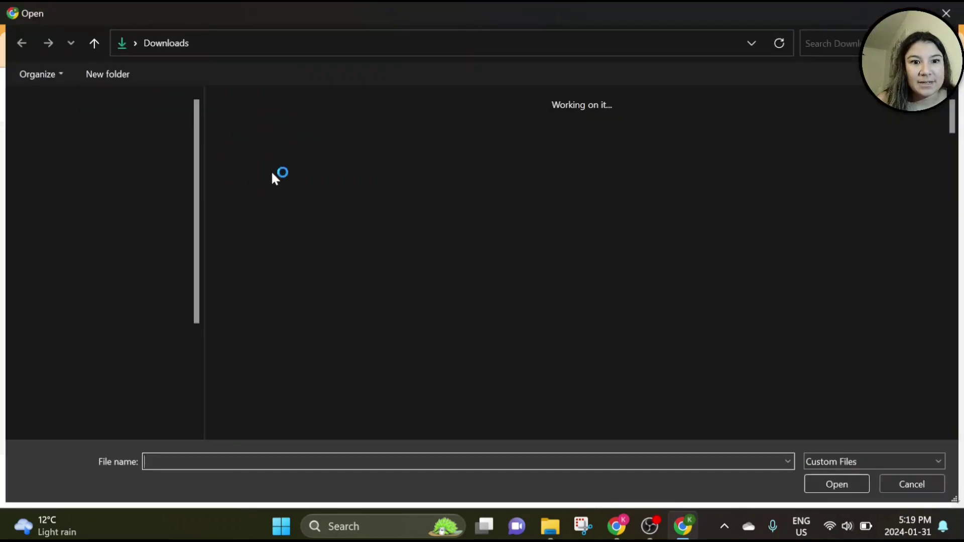
double_click(260, 164)
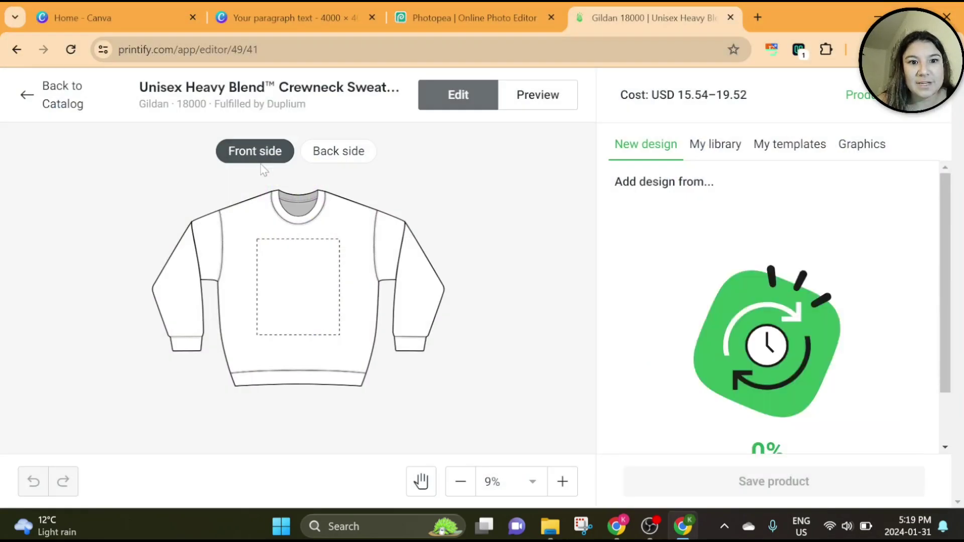
scroll(317, 303, "up", 5)
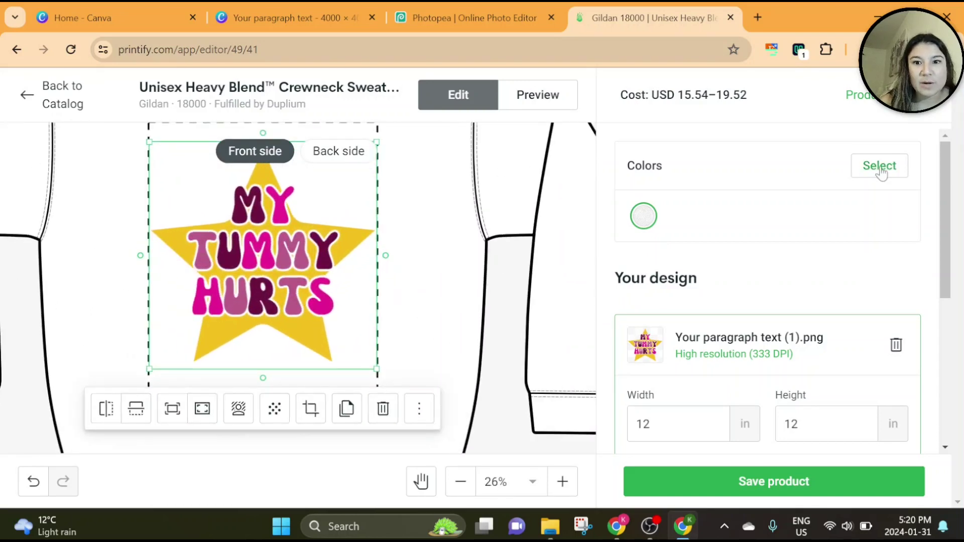
Add Sand and Light Pink as sweatshirt colours
left_click(880, 165)
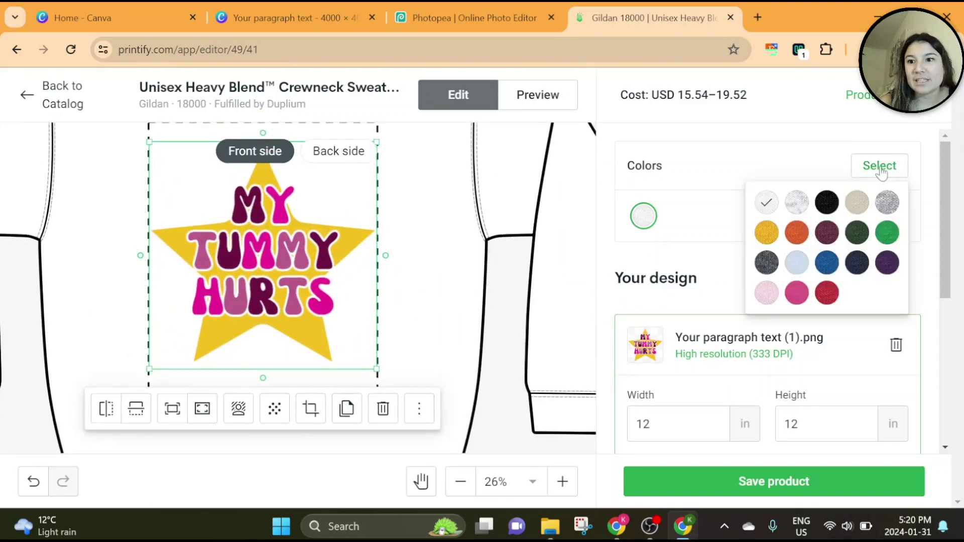
left_click(858, 205)
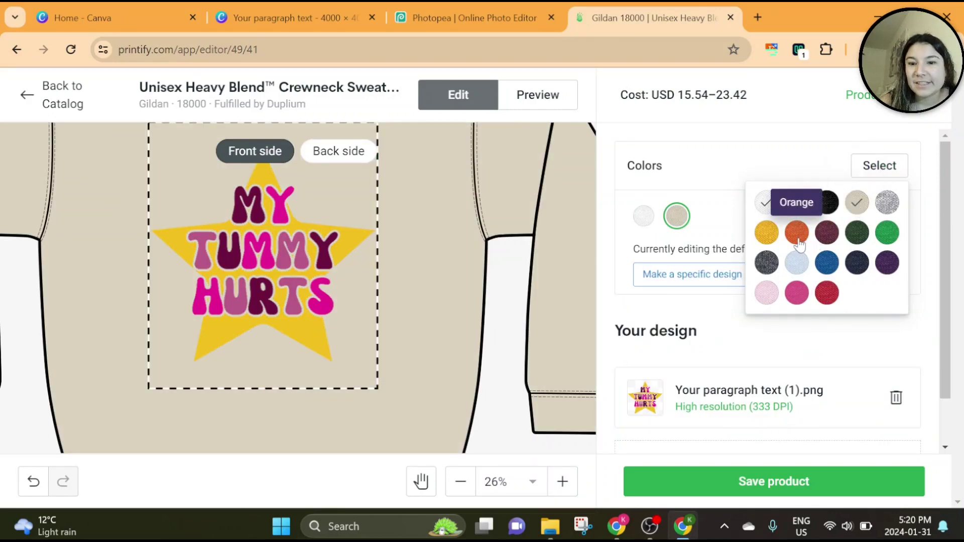
left_click(766, 294)
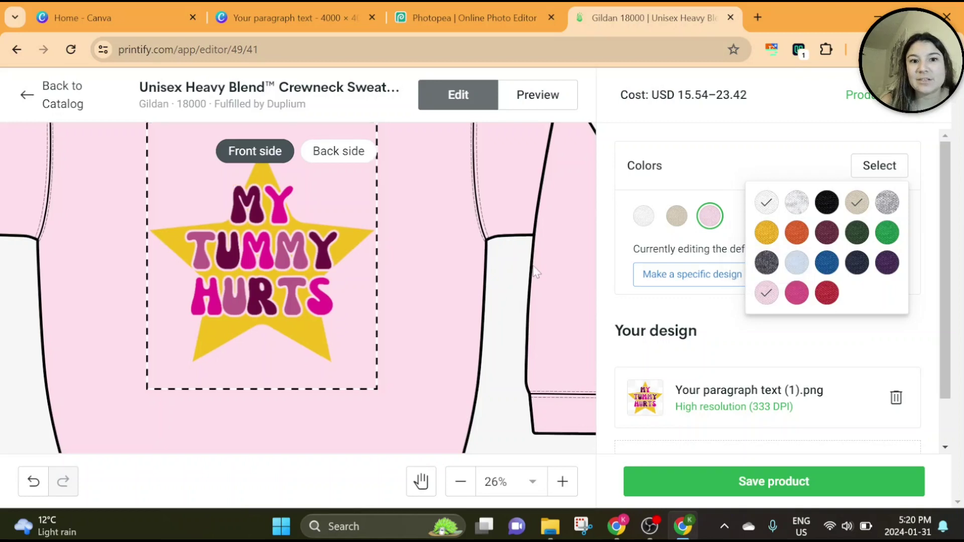
scroll(536, 271, "down", 3)
left_click(489, 184)
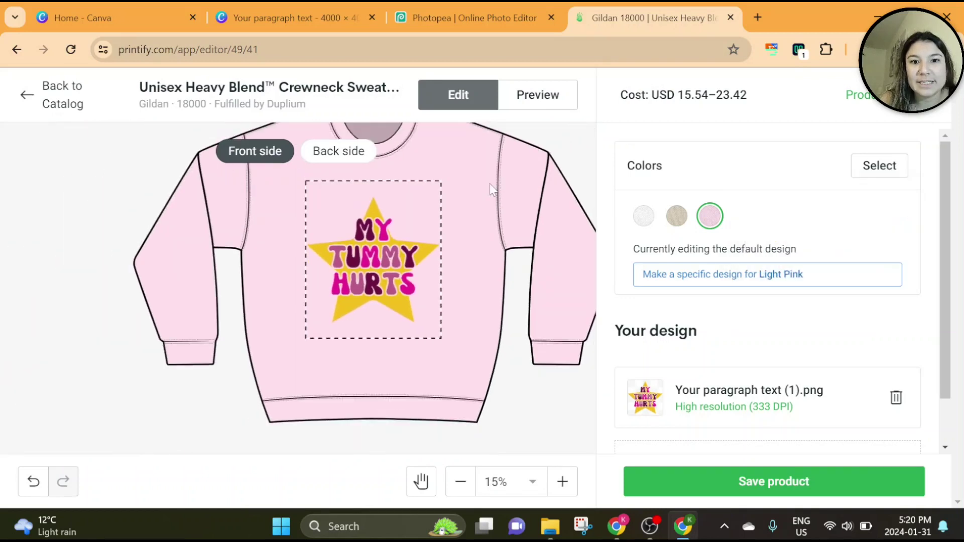
scroll(490, 184, "up", 1)
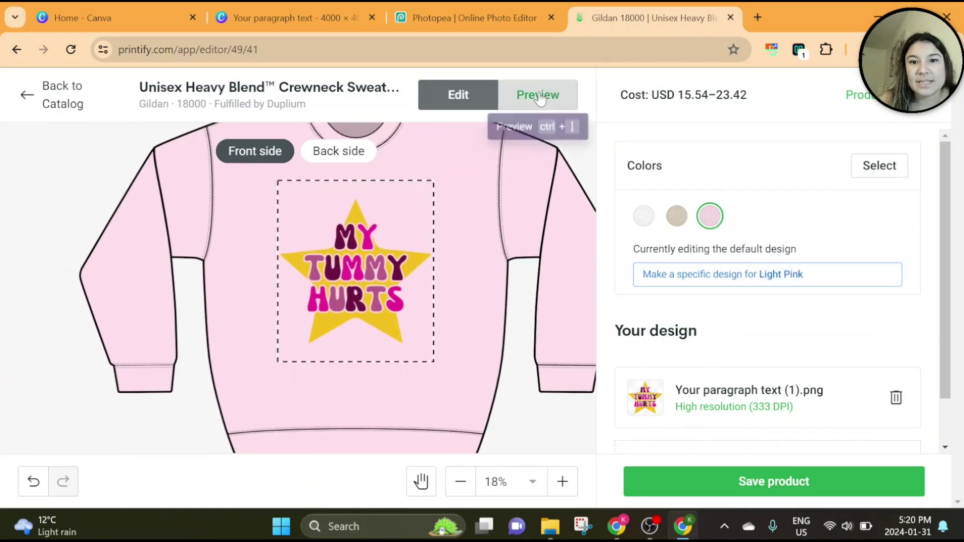
Preview the star design on the sweatshirt mockup in the Person 2 and Front views
left_click(538, 96)
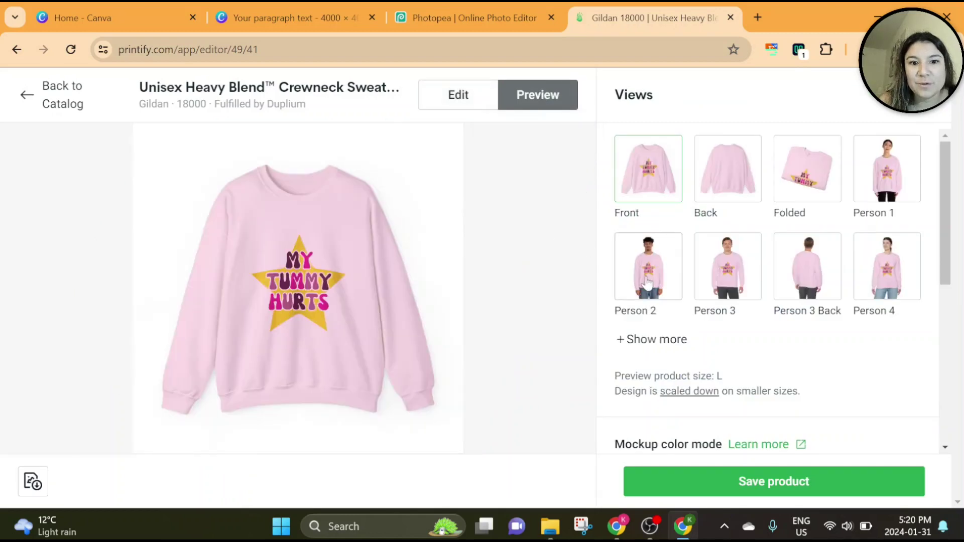
left_click(648, 282)
left_click(656, 188)
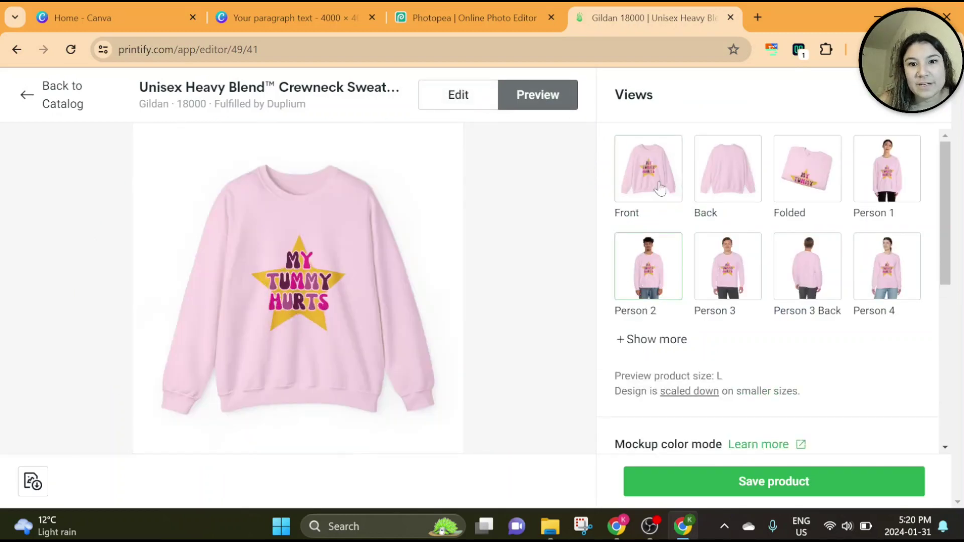
Leave the sweatshirt editor via Back to Catalog and go to the store dashboard
left_click(463, 95)
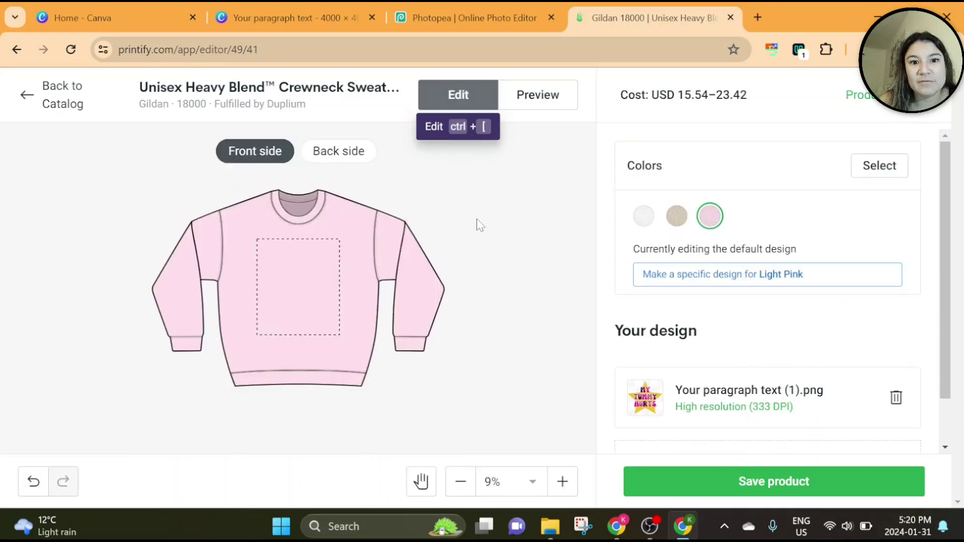
scroll(475, 237, "up", 3)
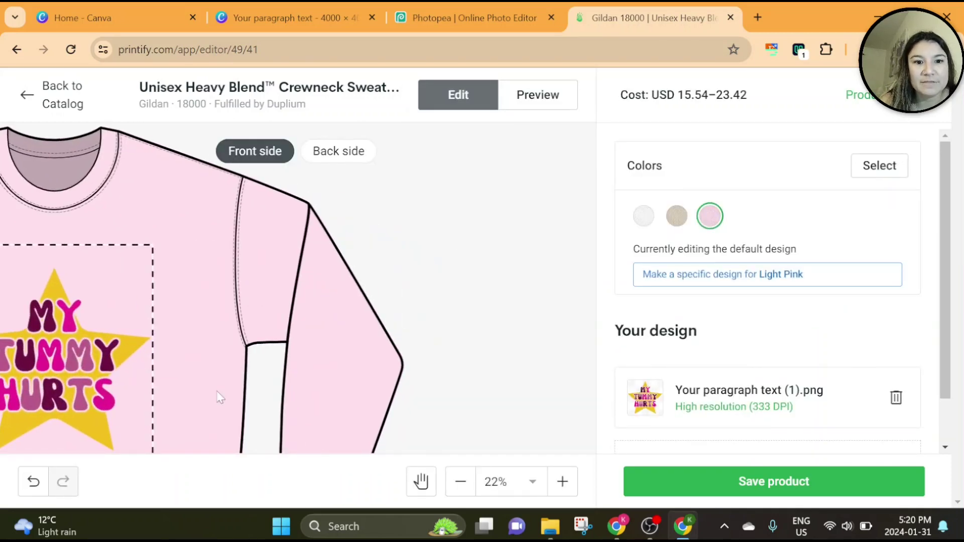
scroll(157, 387, "down", 3)
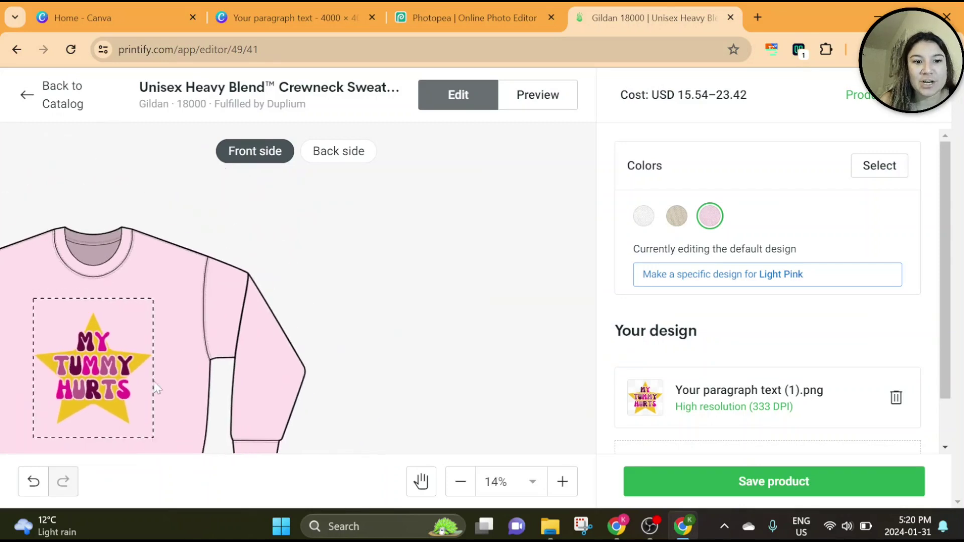
left_click(56, 105)
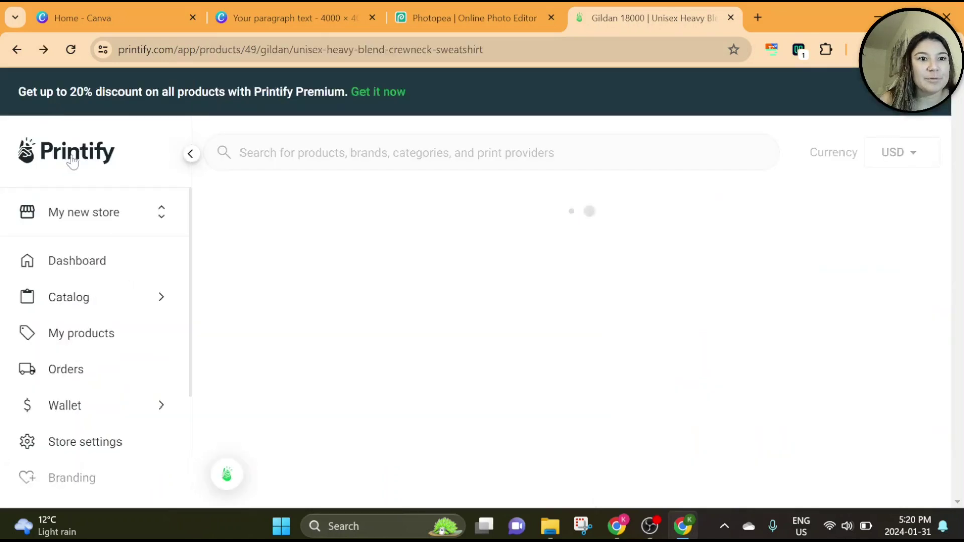
left_click(68, 151)
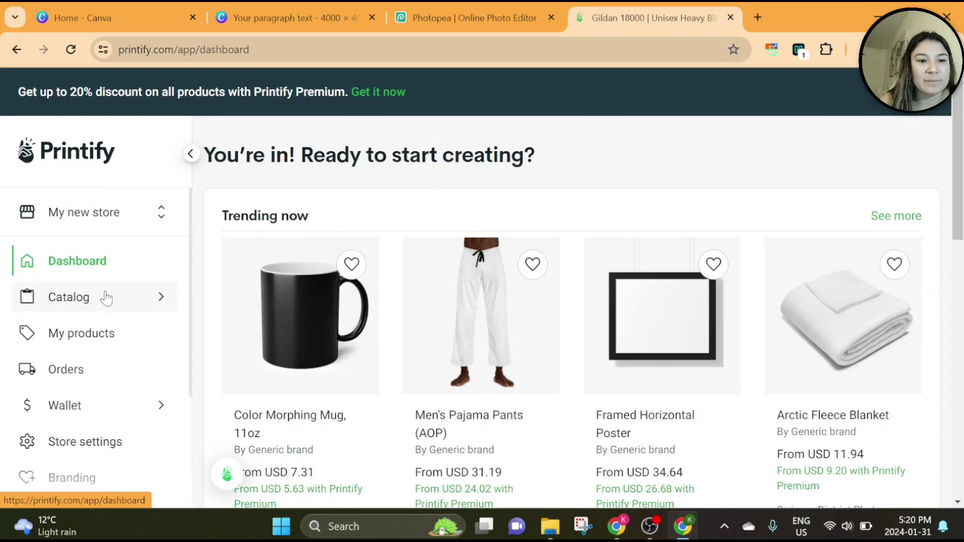
Open the Unisex Jersey Short Sleeve Tee from the Men's Clothing > T-shirts catalog
mouse_move(106, 300)
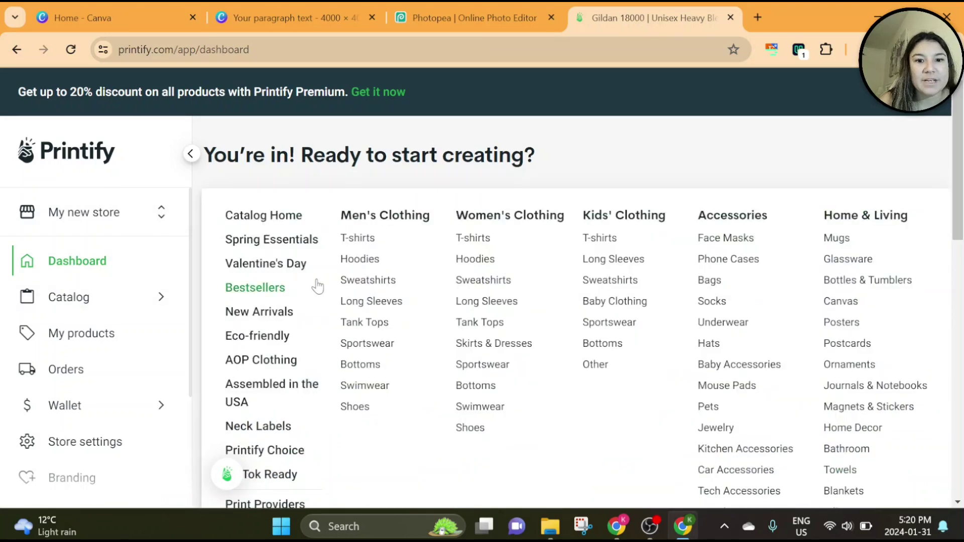
left_click(356, 240)
scroll(355, 242, "down", 3)
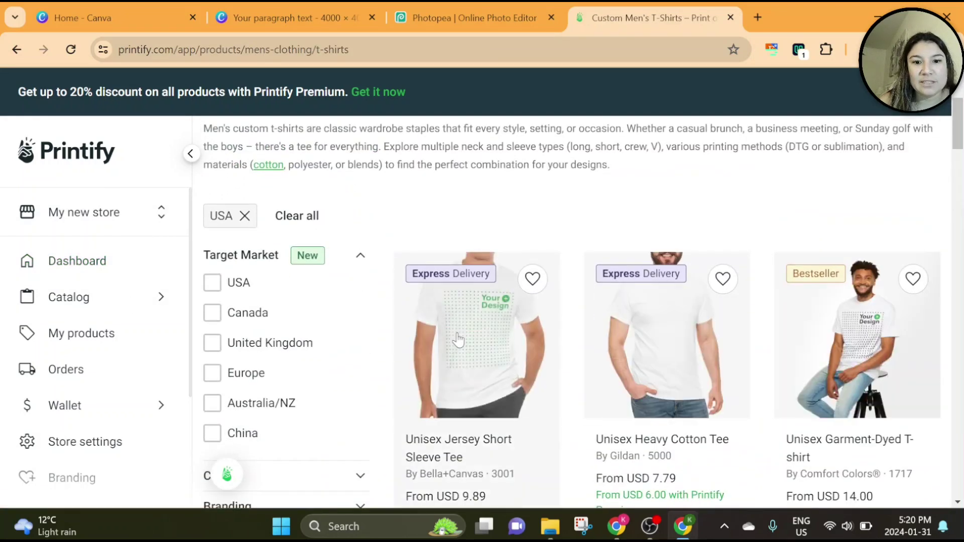
left_click(458, 340)
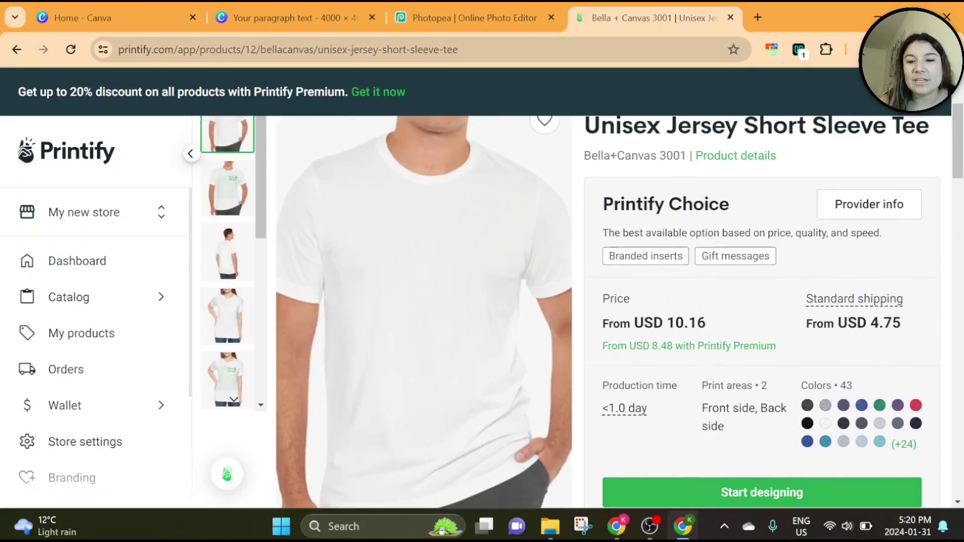
scroll(711, 268, "down", 5)
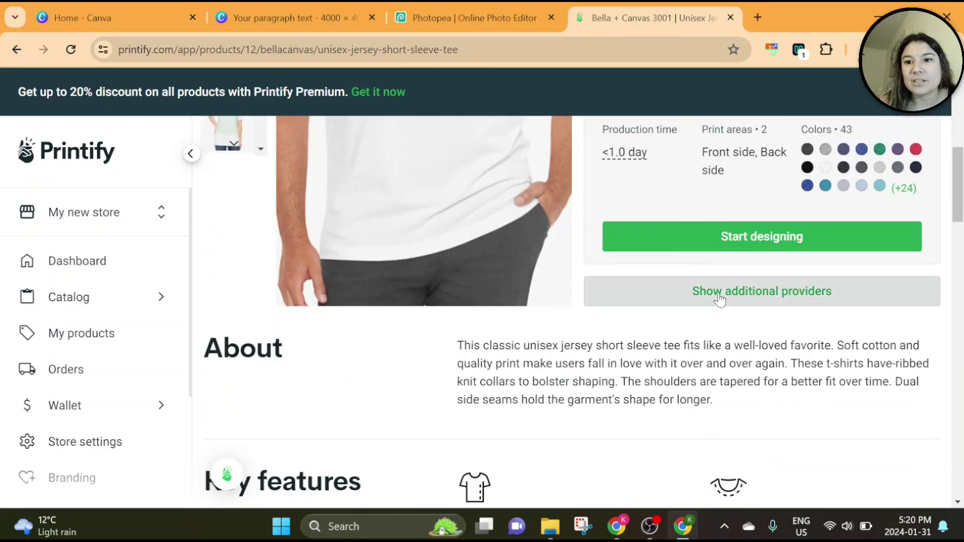
left_click(719, 297)
scroll(609, 389, "down", 2)
scroll(609, 390, "down", 6)
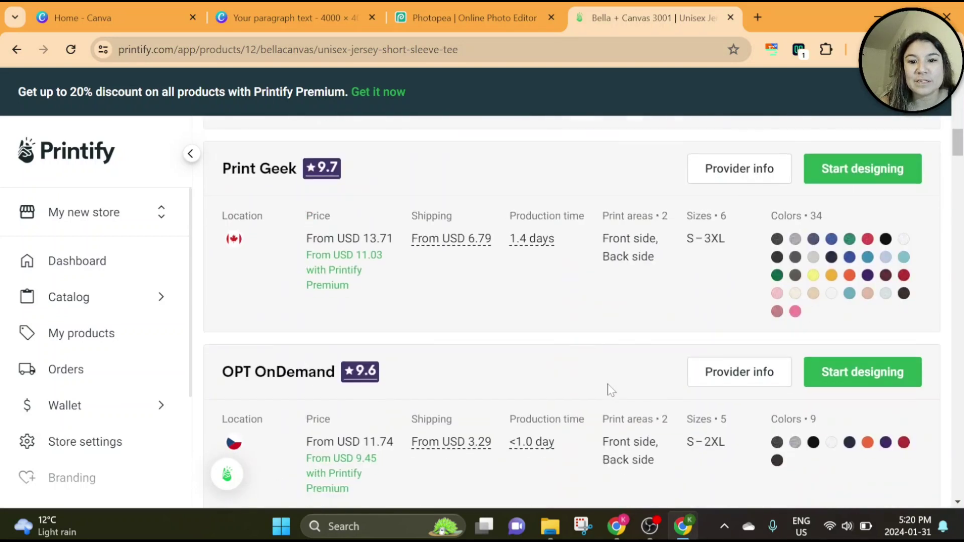
scroll(609, 389, "down", 5)
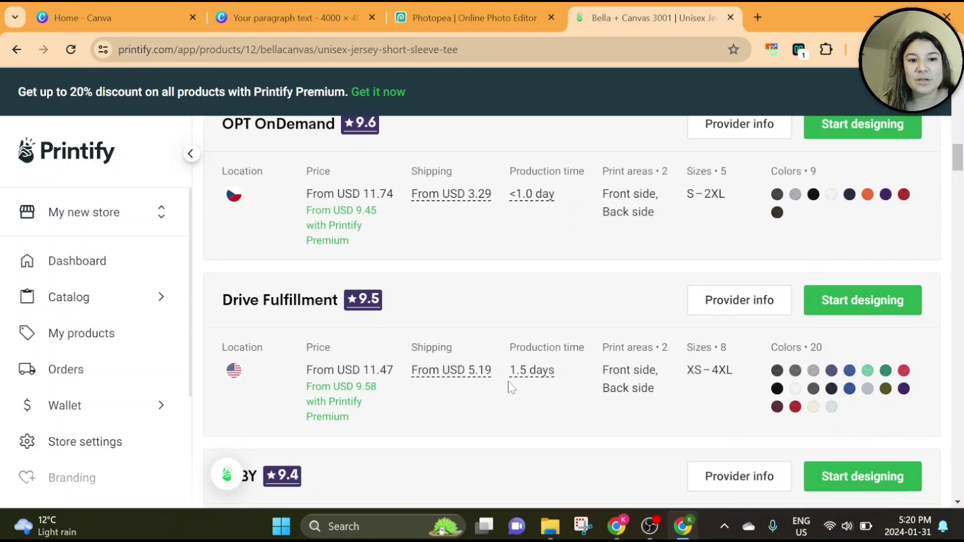
scroll(510, 388, "down", 4)
scroll(661, 386, "down", 1)
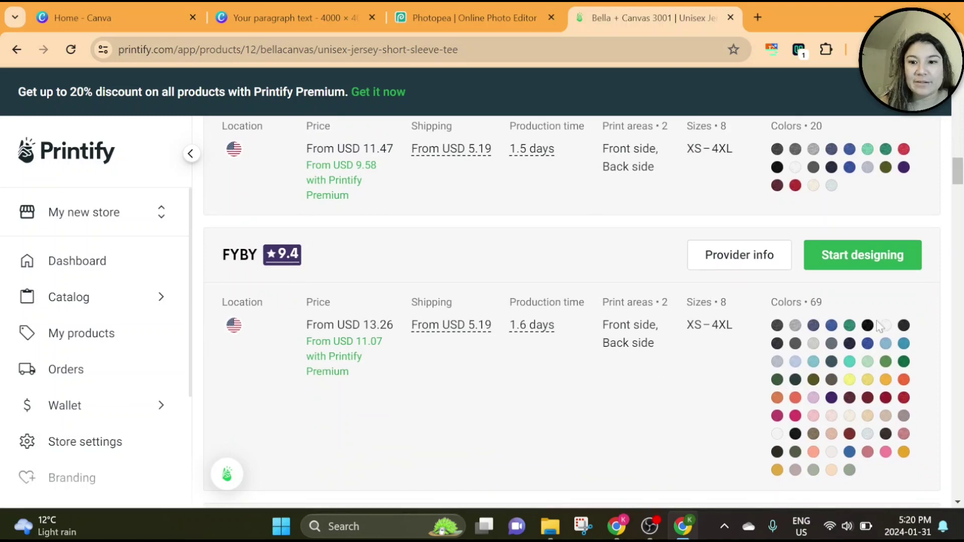
scroll(625, 382, "down", 3)
scroll(421, 208, "up", 1)
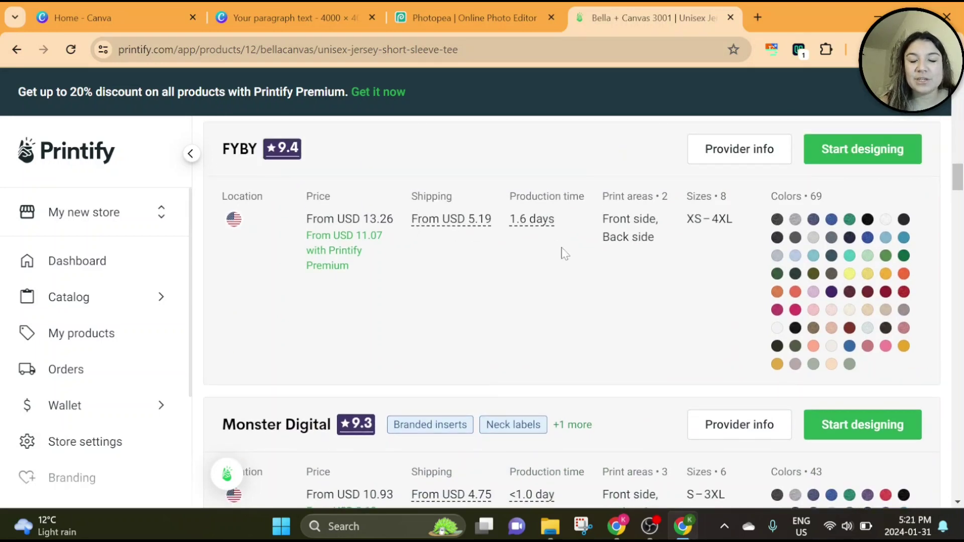
scroll(572, 233, "up", 8)
scroll(562, 249, "up", 9)
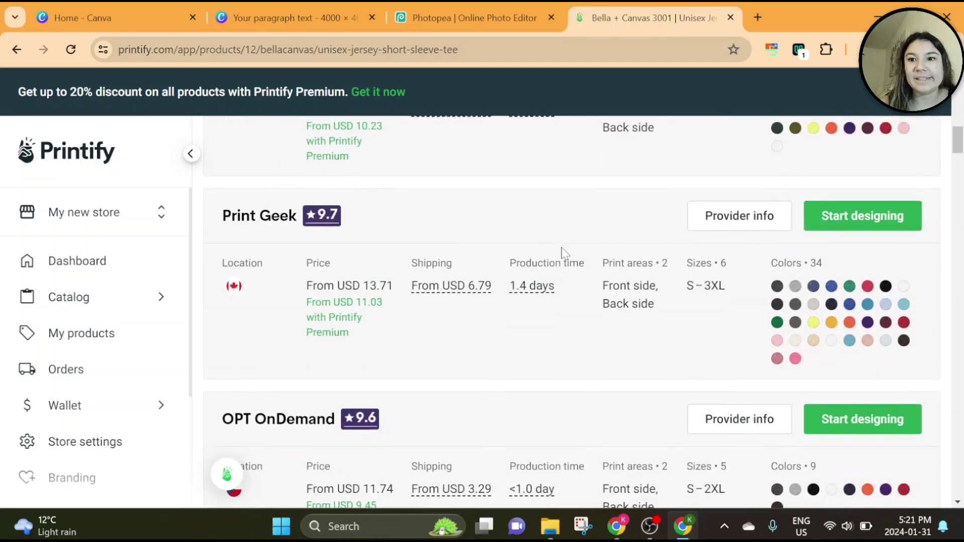
scroll(562, 247, "up", 10)
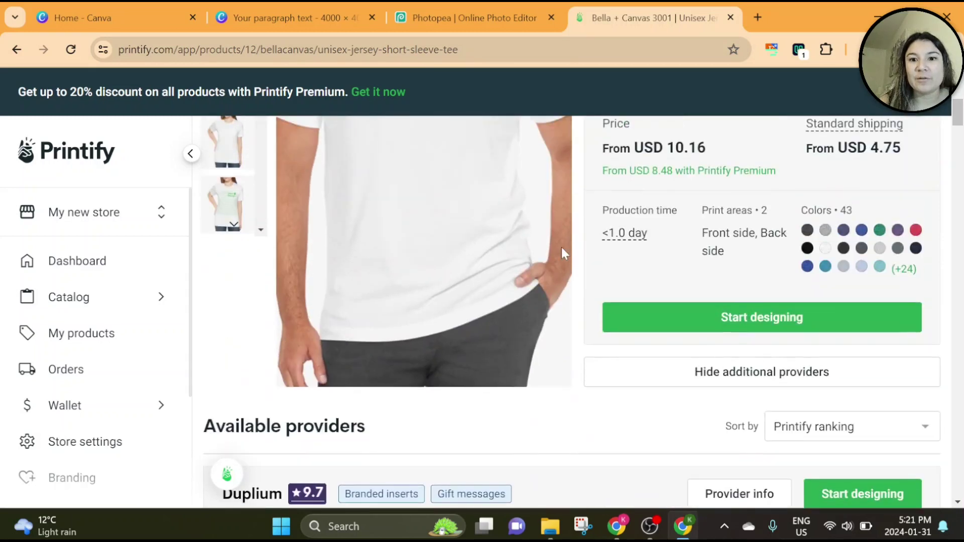
scroll(597, 271, "up", 2)
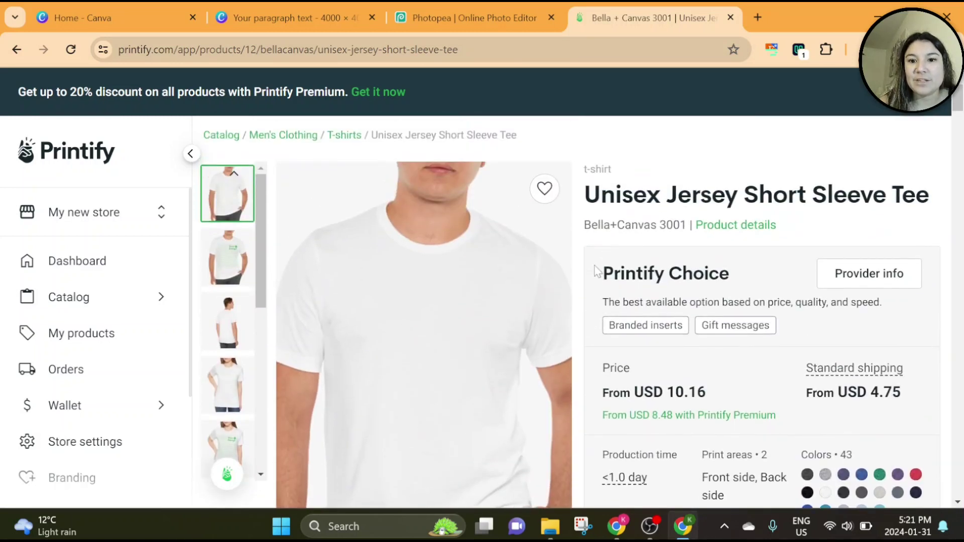
scroll(582, 247, "down", 2)
scroll(582, 246, "down", 9)
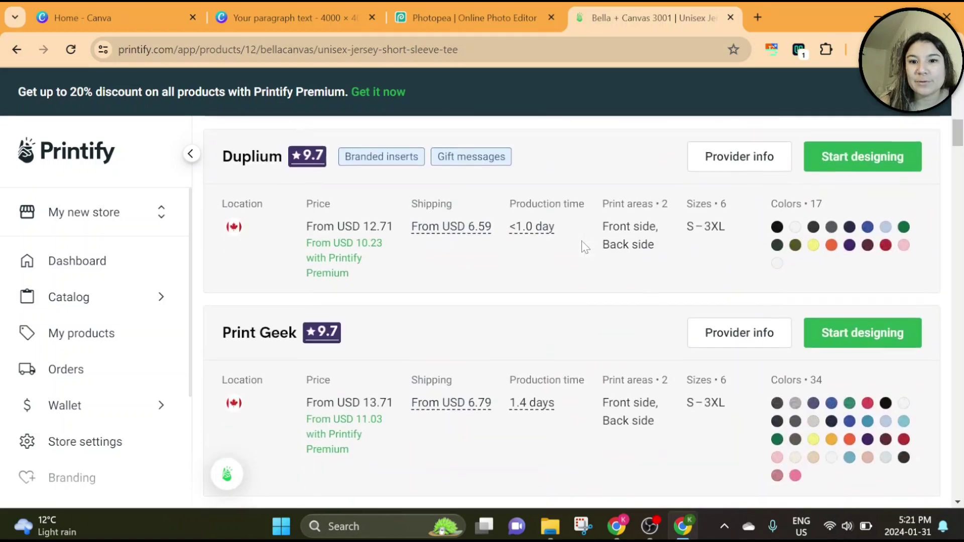
scroll(583, 246, "up", 12)
scroll(584, 246, "up", 1)
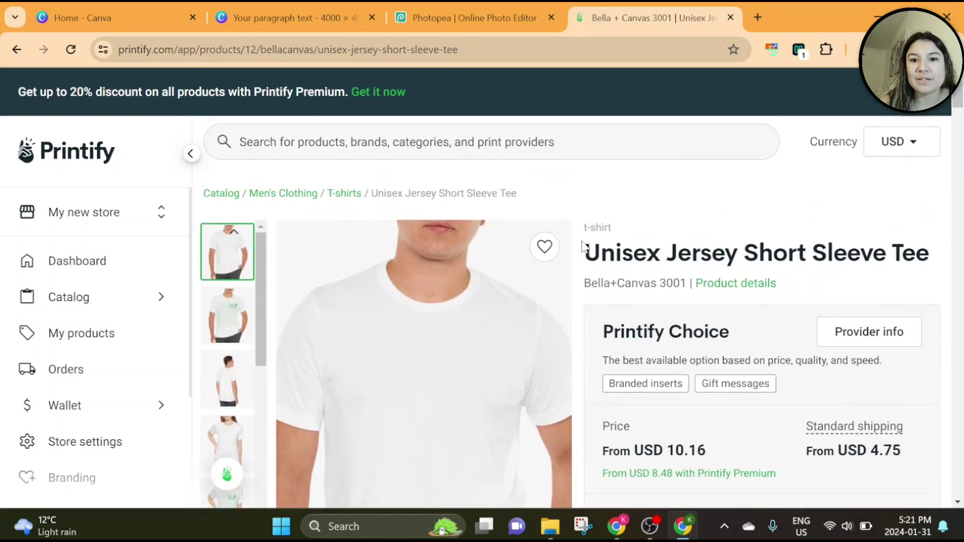
scroll(583, 246, "down", 1)
scroll(583, 246, "up", 1)
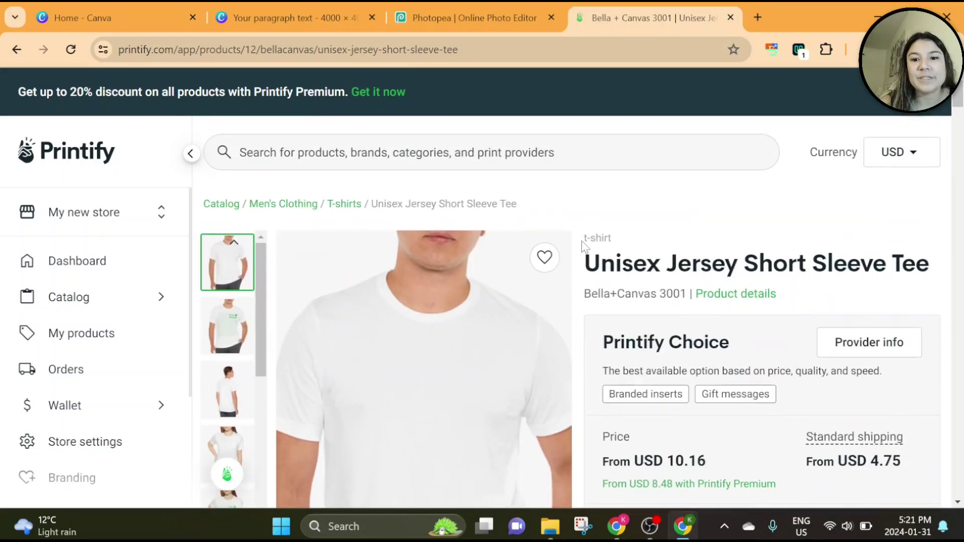
scroll(583, 246, "down", 1)
scroll(583, 246, "up", 1)
scroll(582, 246, "down", 12)
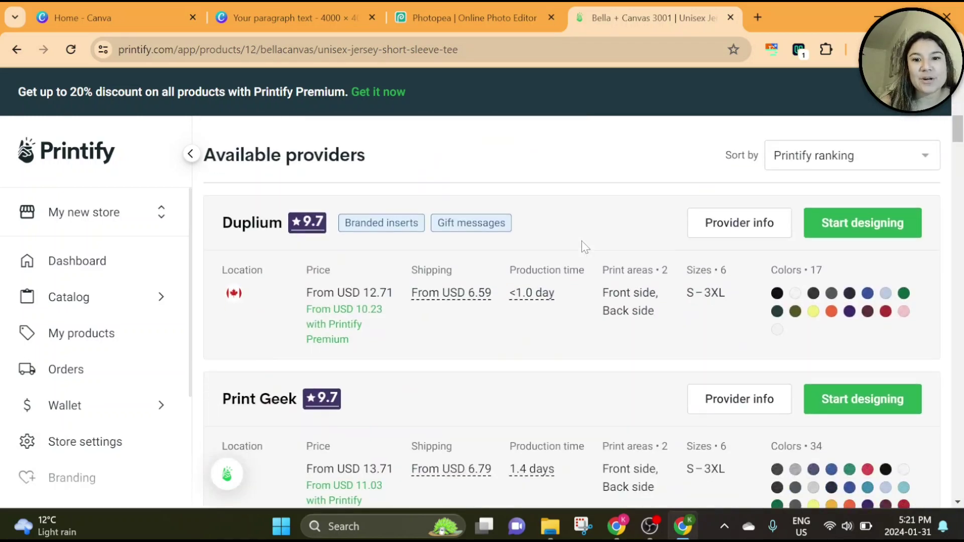
scroll(583, 246, "up", 1)
scroll(582, 246, "down", 1)
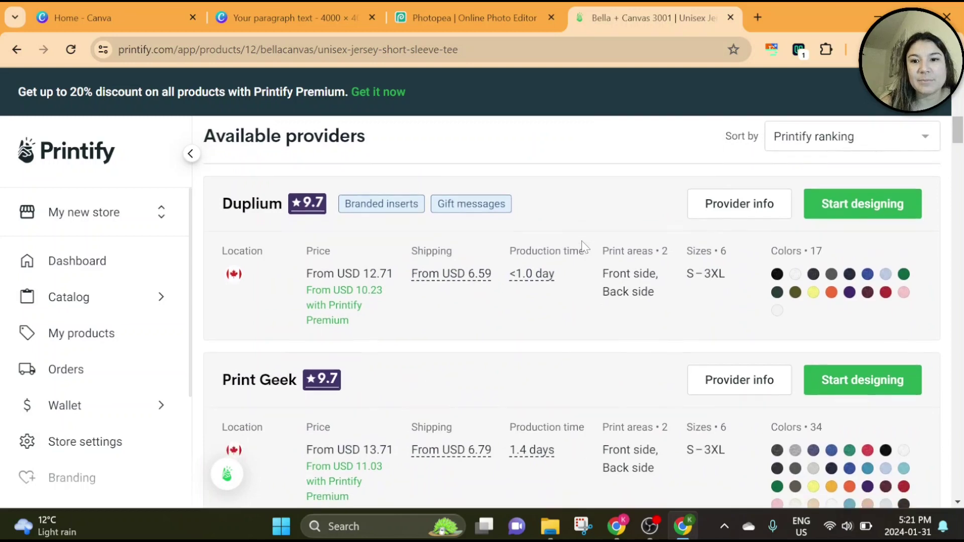
scroll(606, 386, "down", 1)
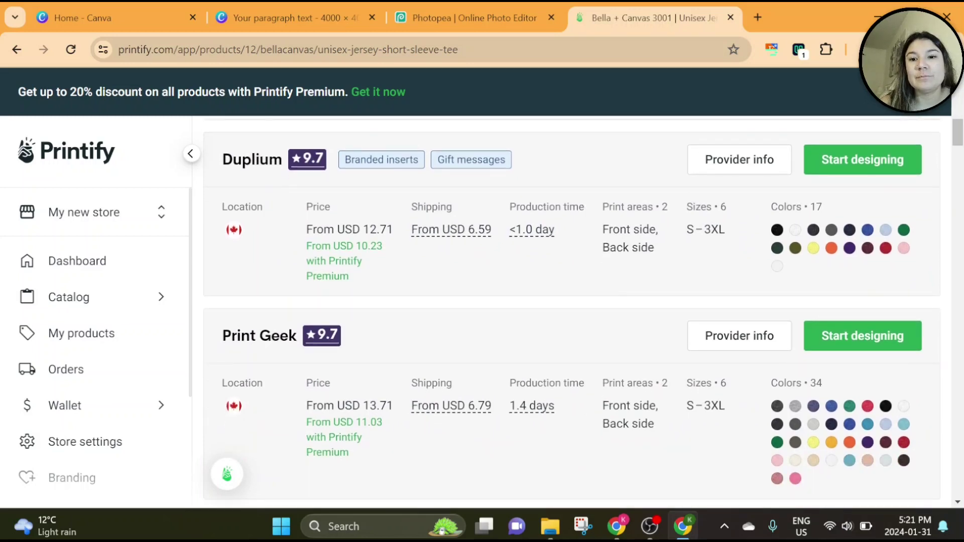
scroll(696, 290, "down", 1)
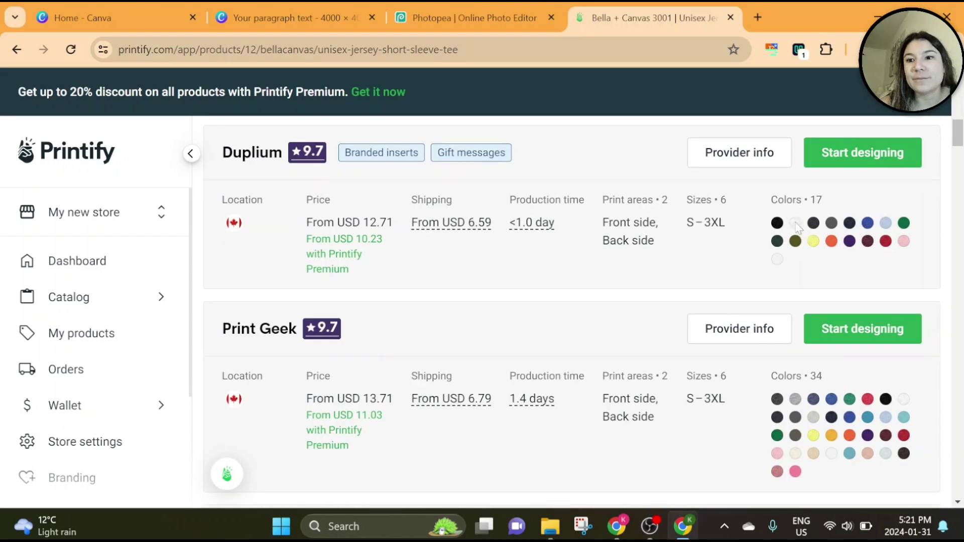
scroll(696, 290, "down", 2)
scroll(420, 296, "up", 3)
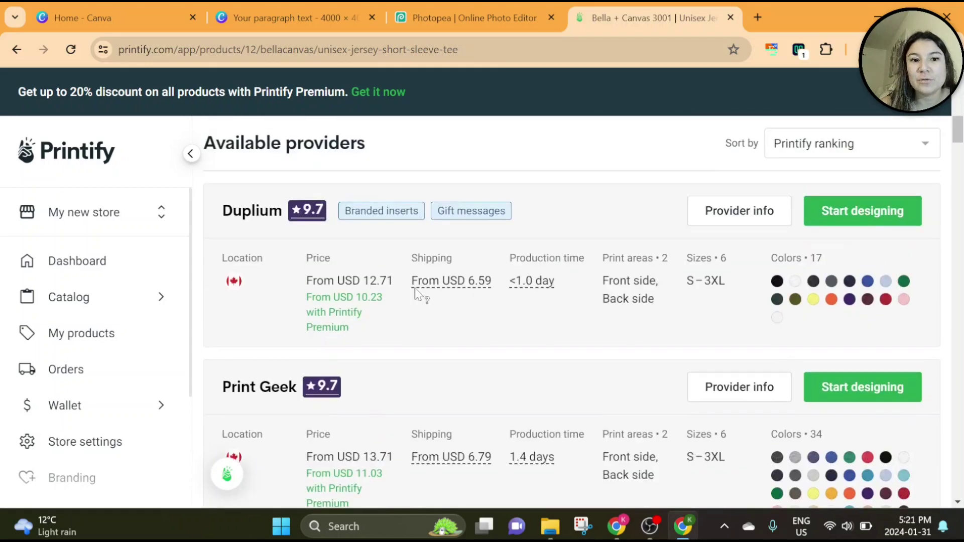
scroll(517, 354, "down", 3)
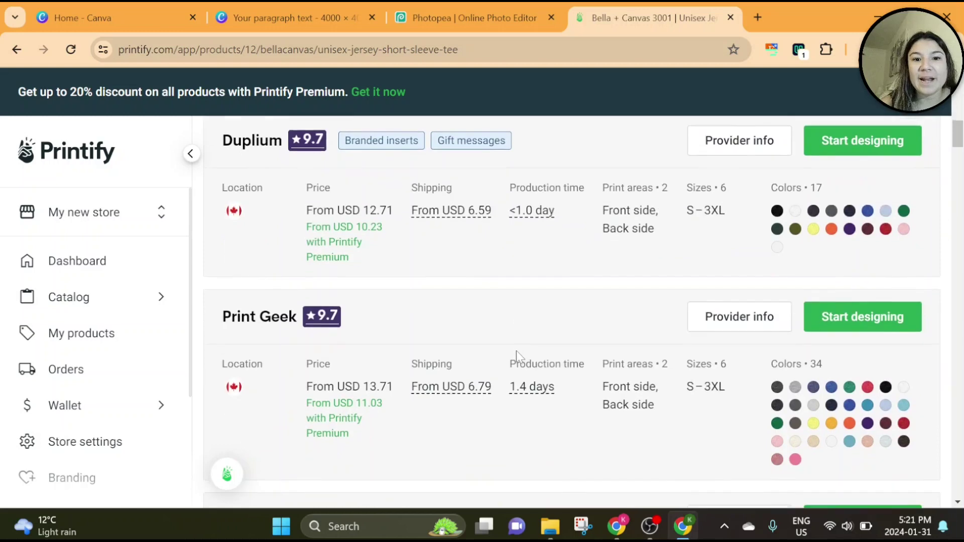
scroll(517, 354, "down", 16)
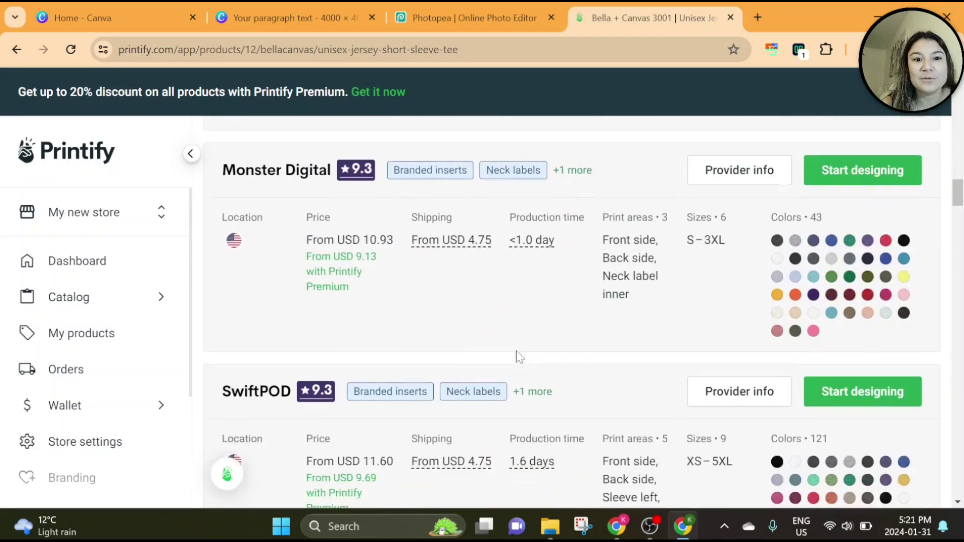
scroll(517, 352, "down", 10)
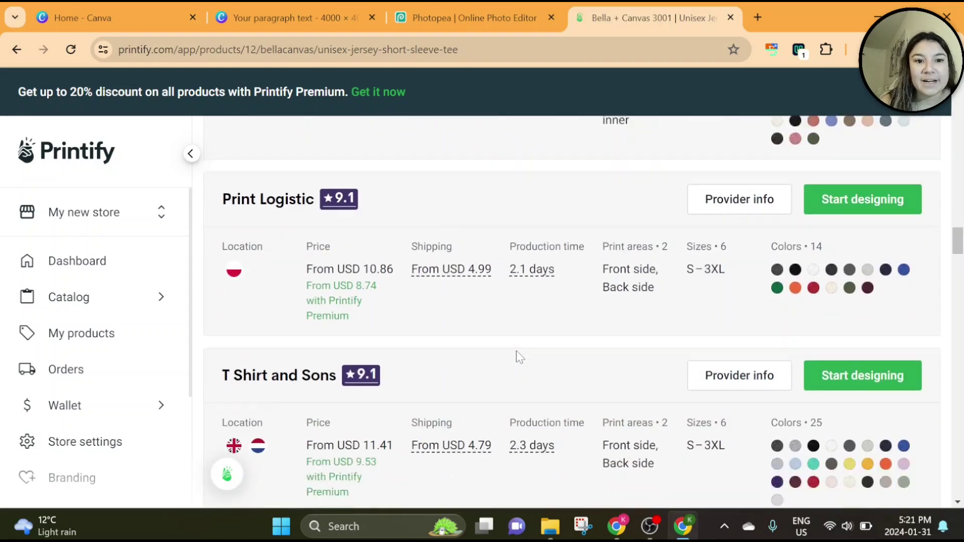
scroll(516, 350, "up", 9)
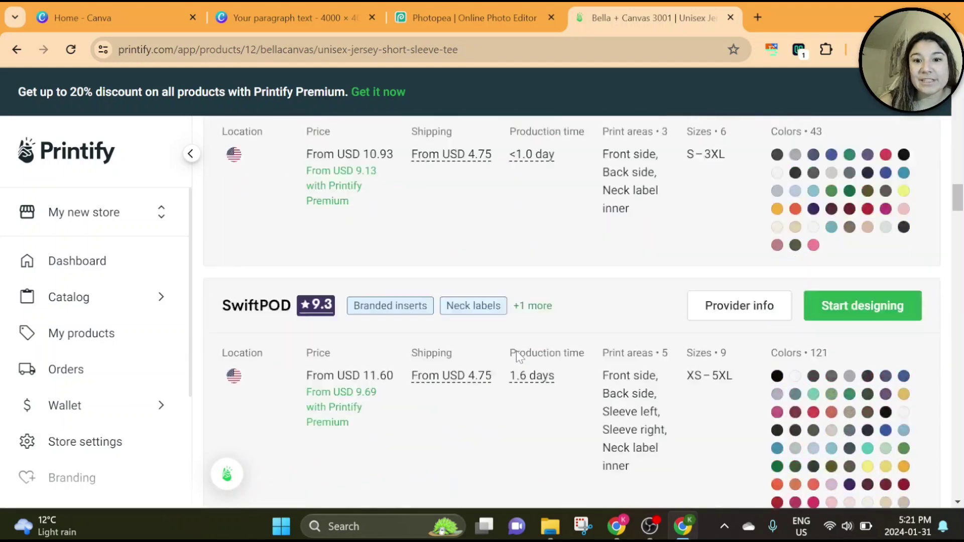
scroll(639, 322, "up", 5)
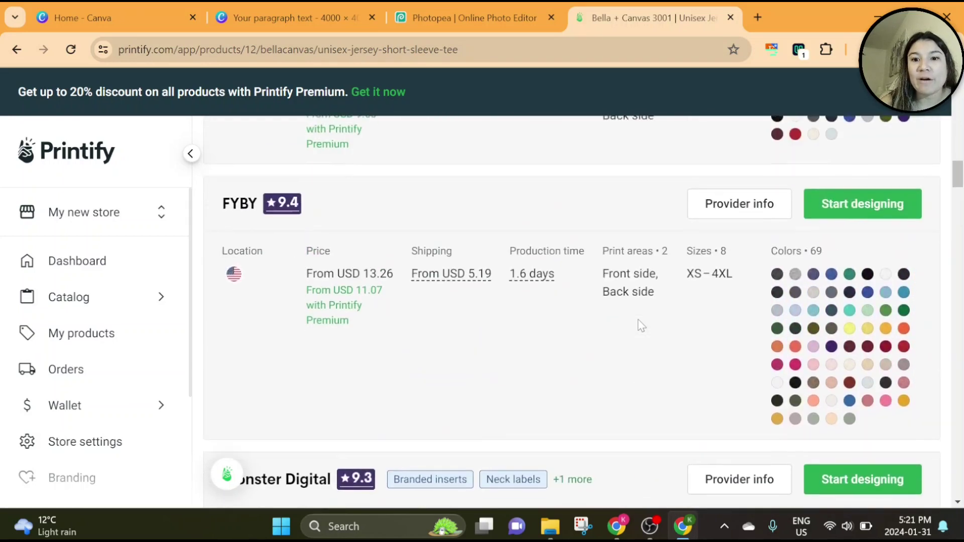
scroll(642, 324, "up", 10)
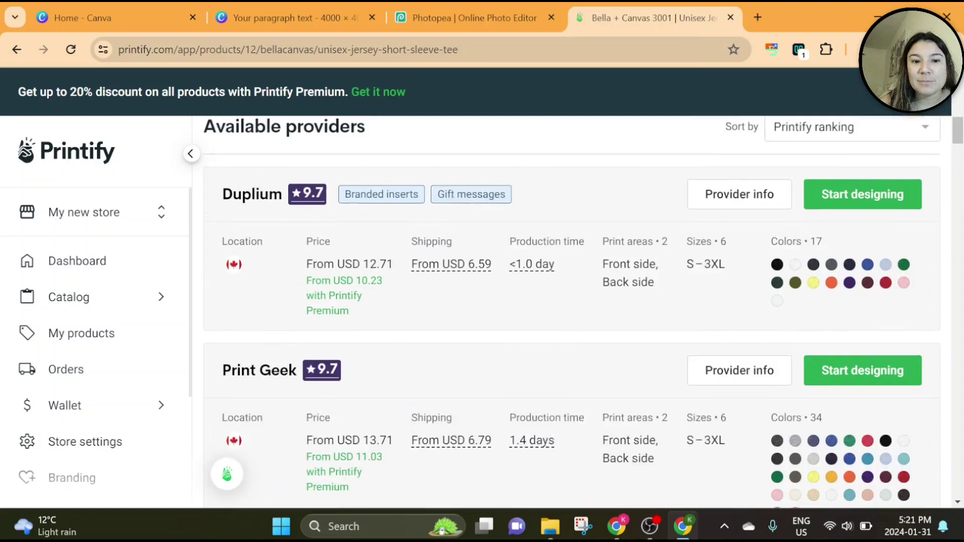
scroll(641, 325, "down", 10)
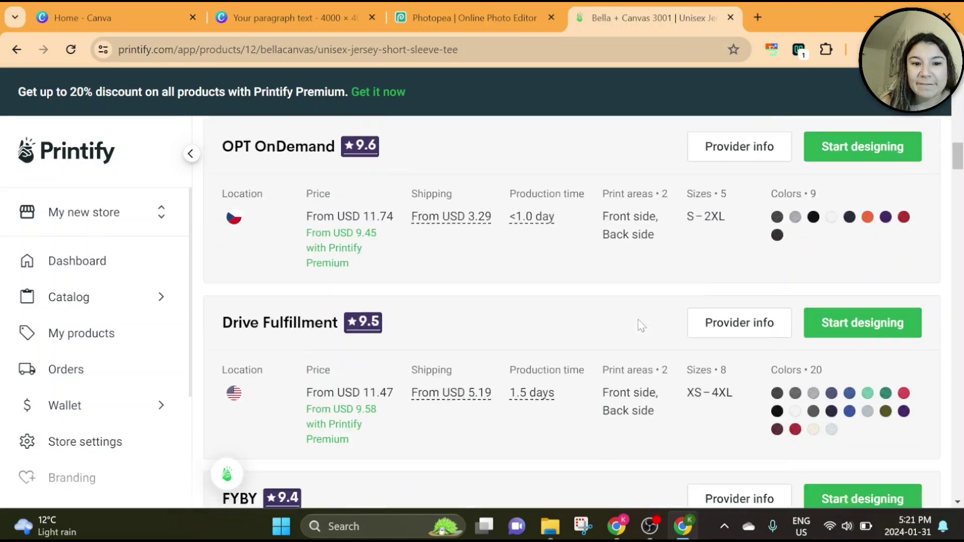
left_click(745, 184)
left_click(243, 193)
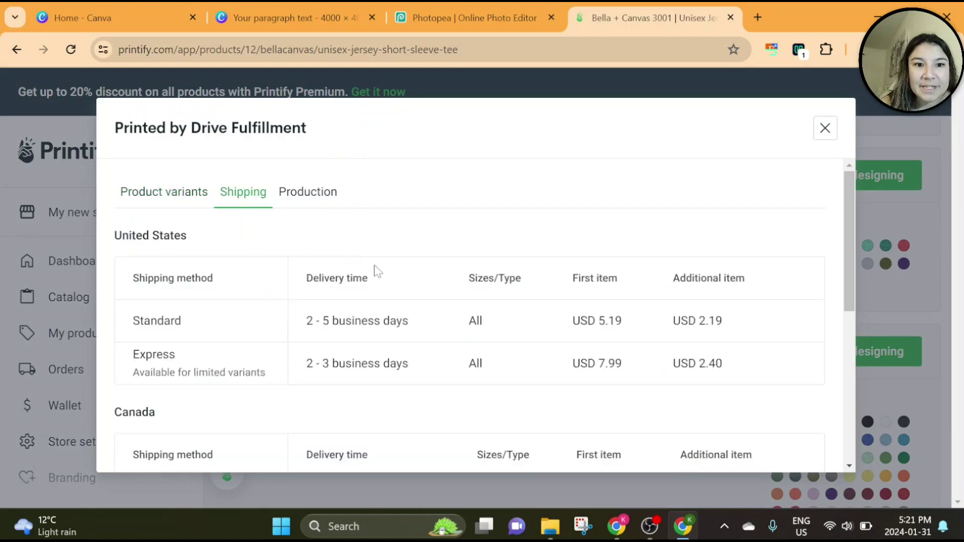
scroll(416, 336, "down", 2)
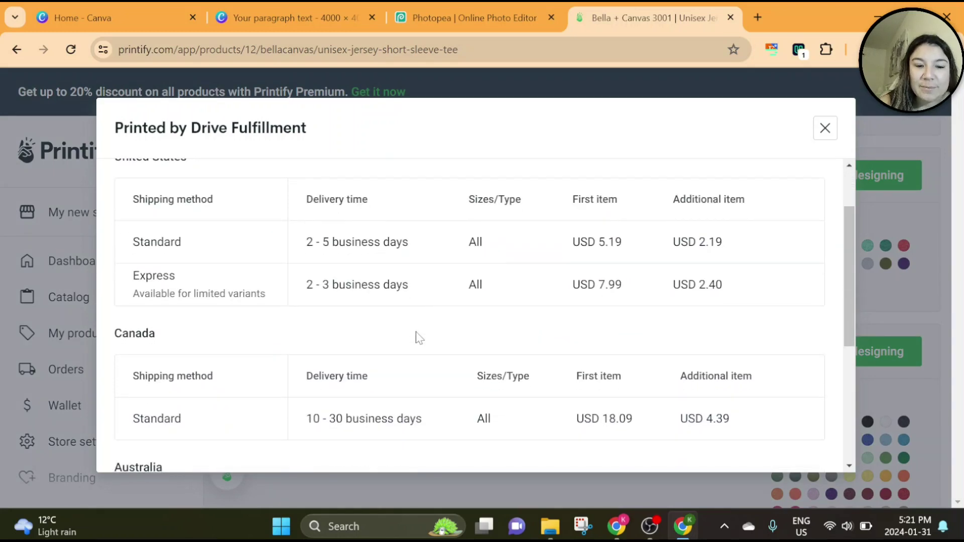
scroll(416, 336, "up", 1)
scroll(417, 336, "down", 1)
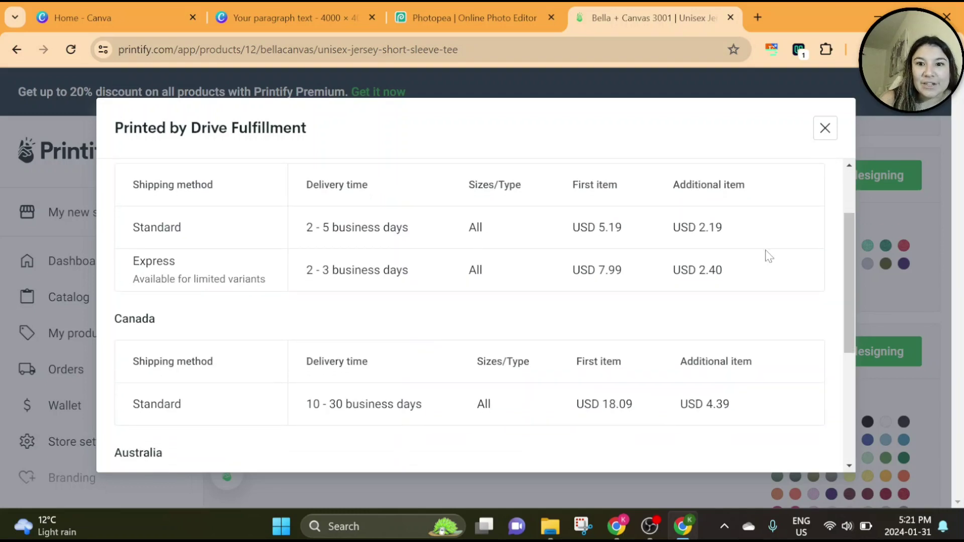
left_click(825, 128)
scroll(707, 298, "up", 10)
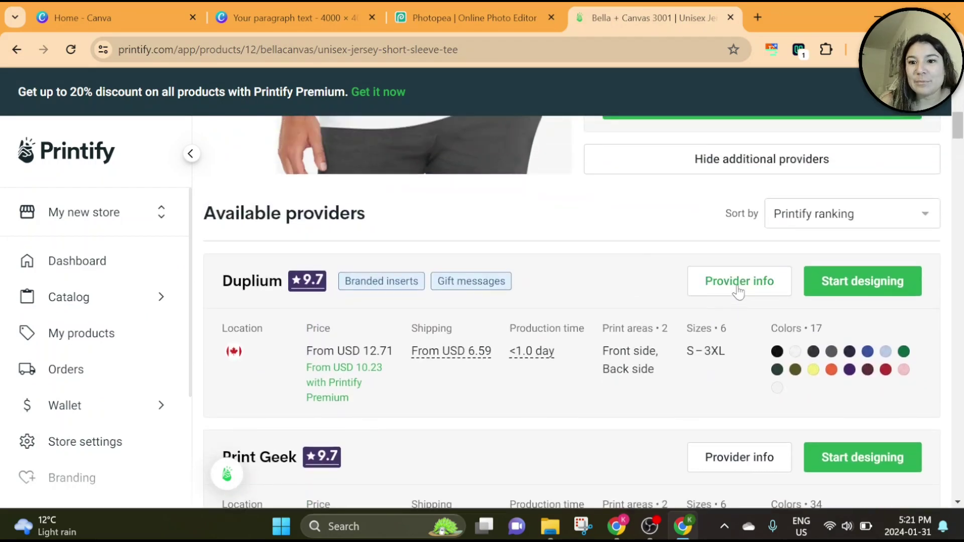
left_click(728, 297)
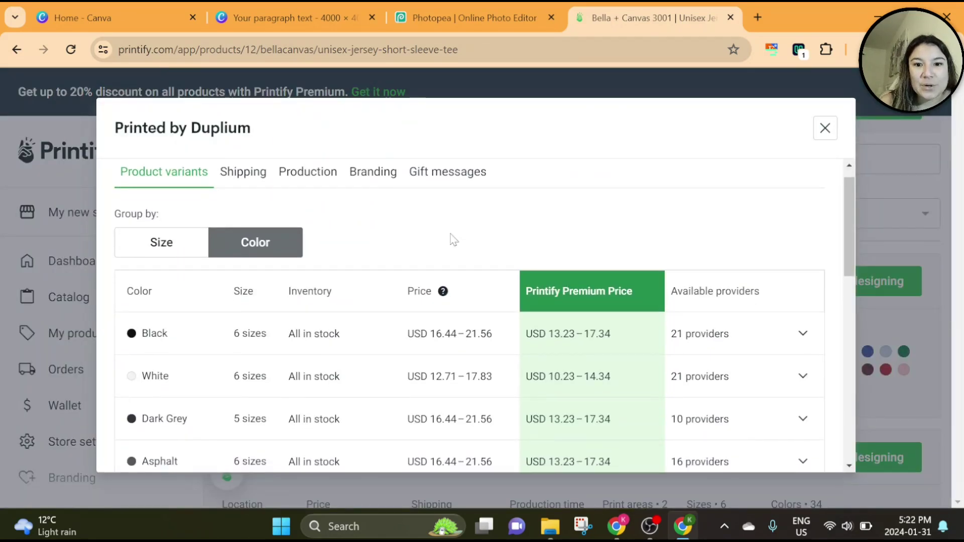
left_click(243, 171)
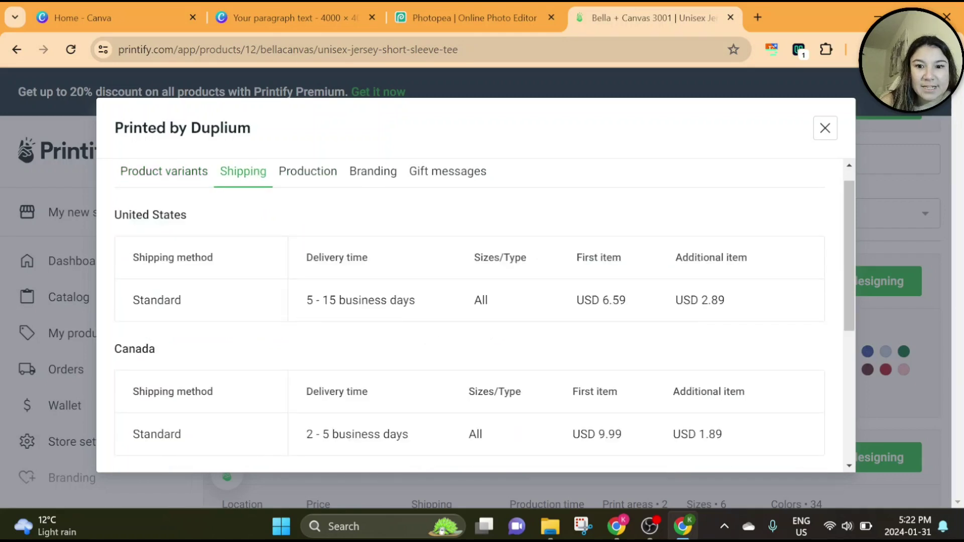
scroll(470, 317, "down", 1)
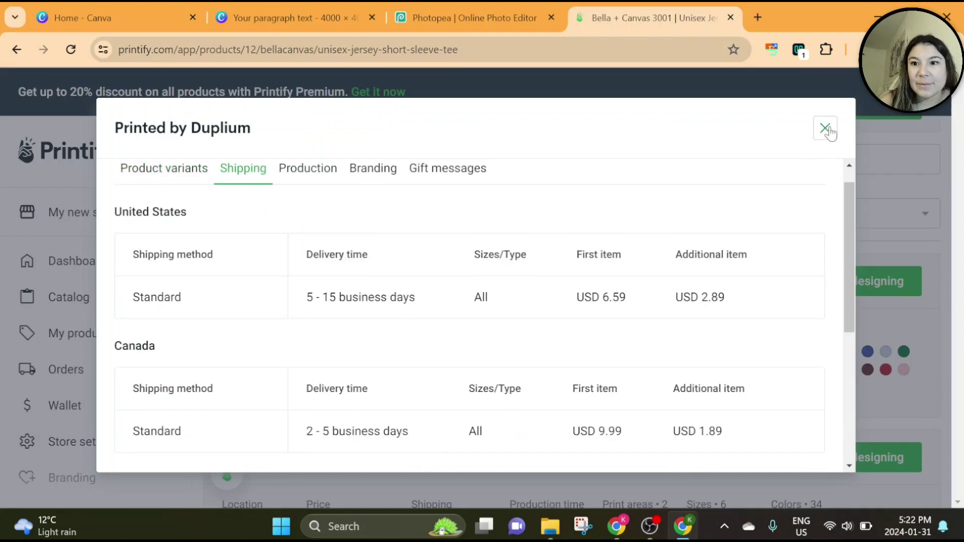
scroll(596, 419, "down", 3)
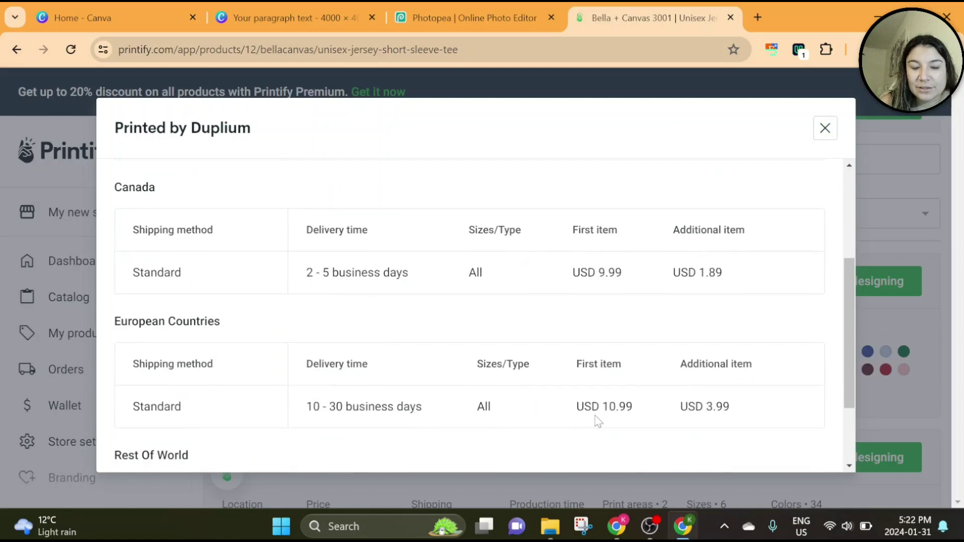
scroll(596, 419, "up", 3)
scroll(596, 420, "up", 1)
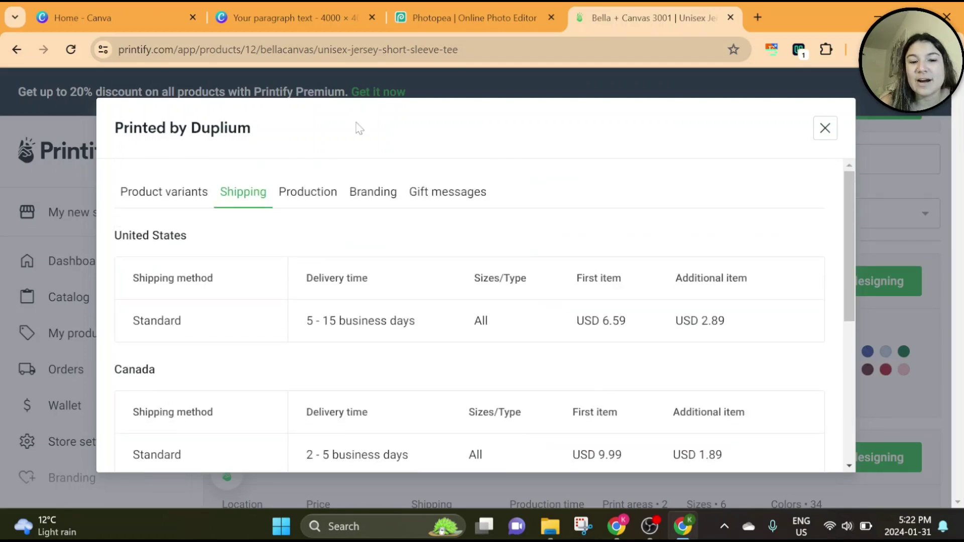
left_click(123, 191)
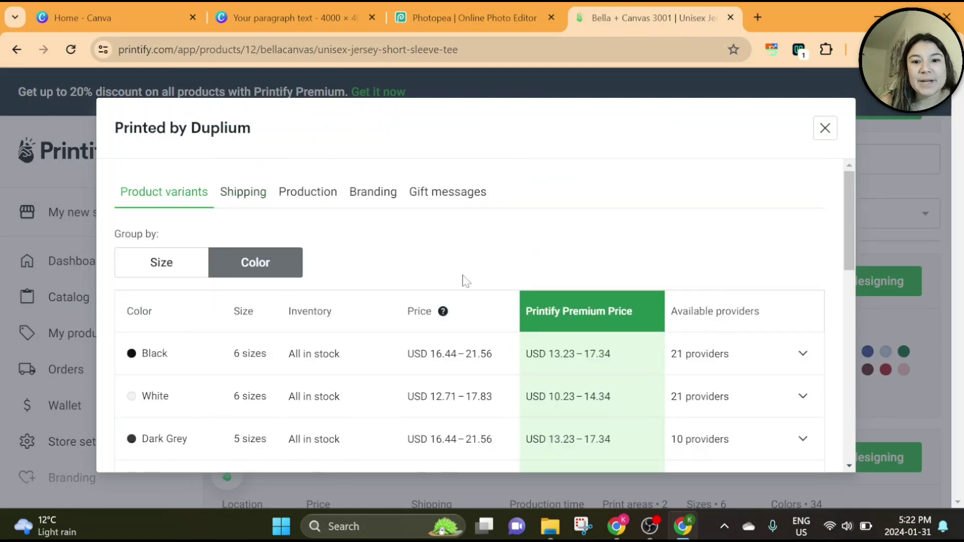
scroll(462, 280, "down", 1)
scroll(497, 322, "down", 1)
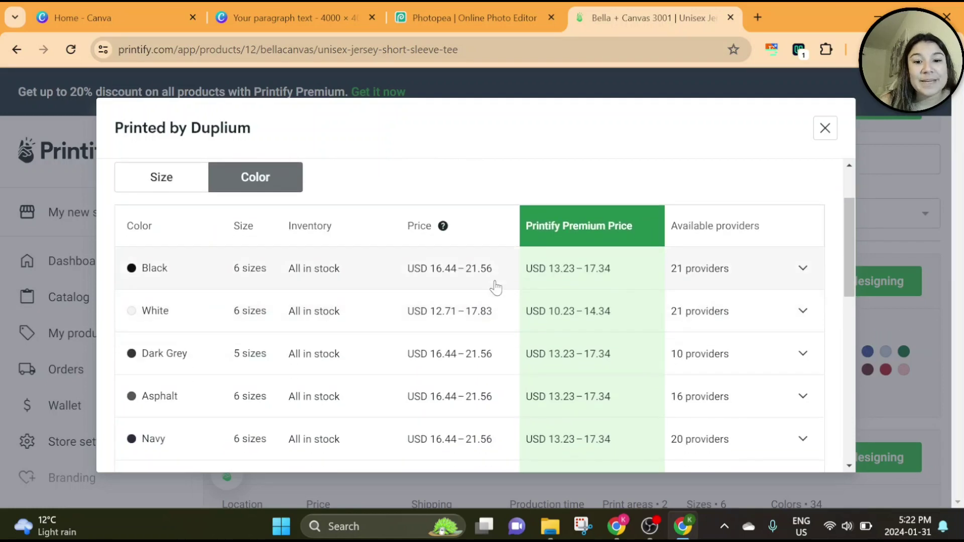
scroll(496, 288, "up", 2)
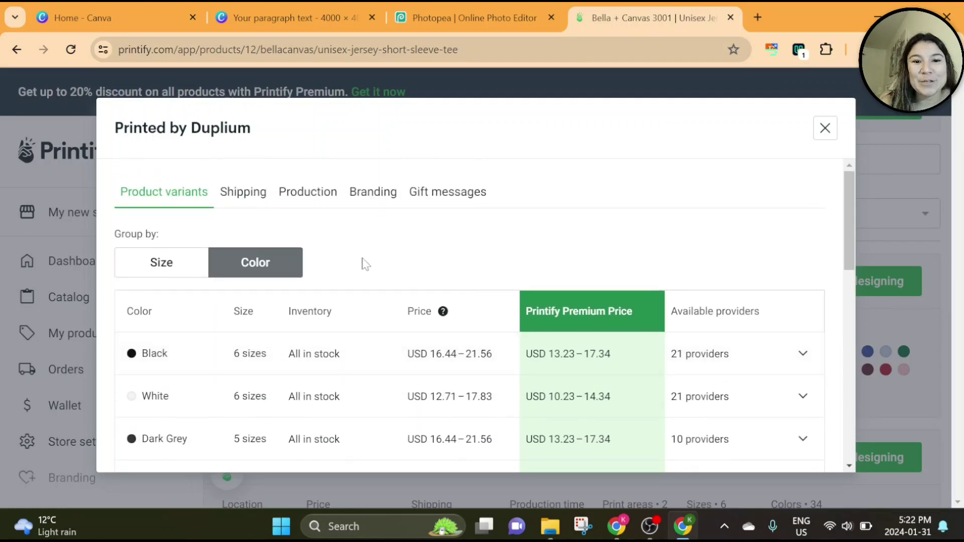
left_click(253, 203)
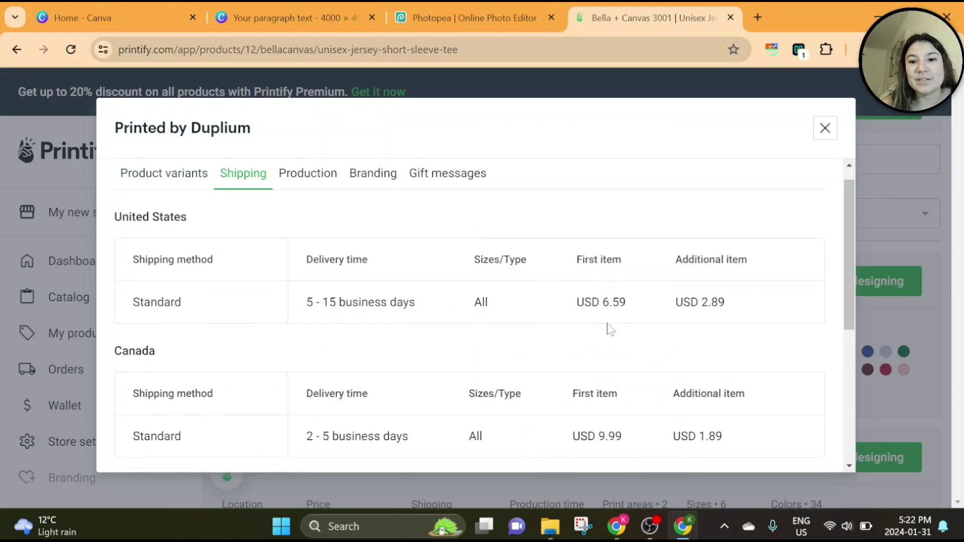
scroll(609, 330, "down", 1)
scroll(598, 324, "up", 1)
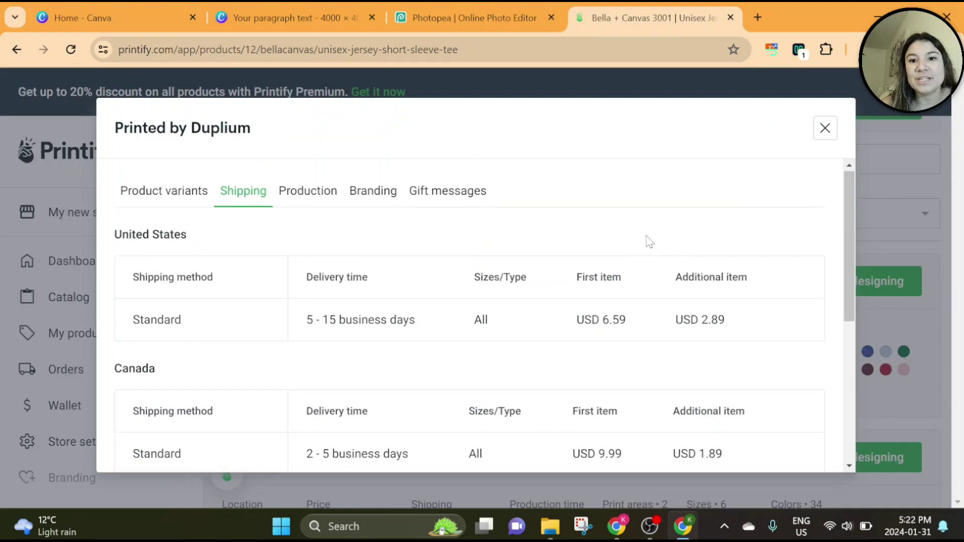
left_click(825, 128)
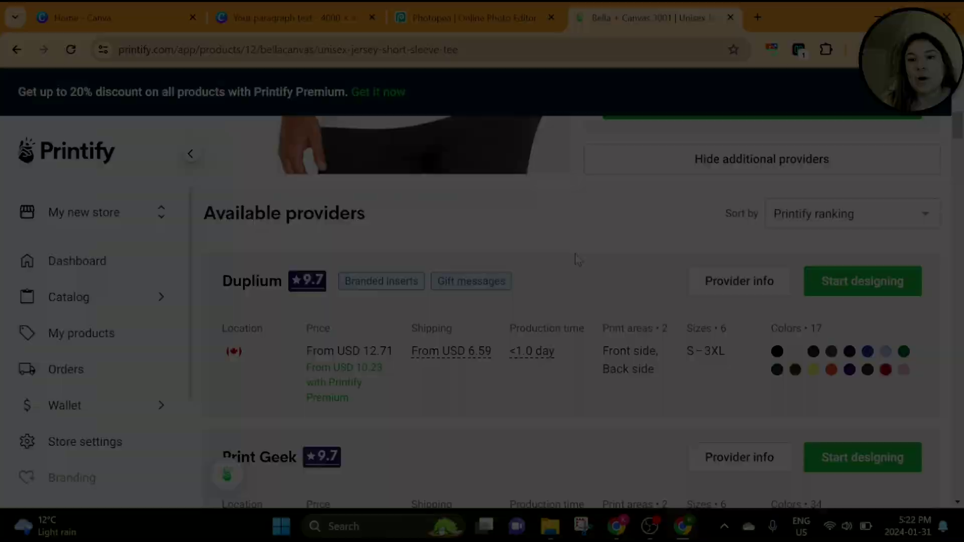